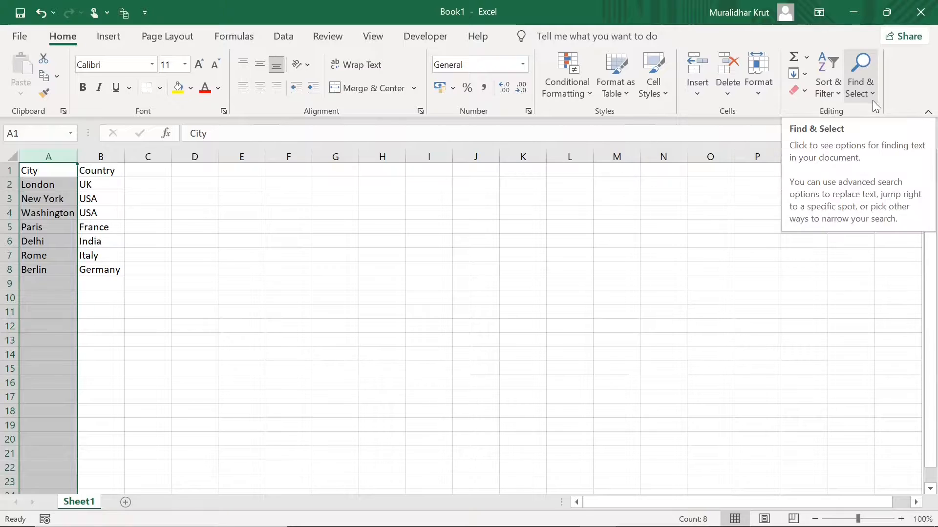
# - Find the city Rome in the City column using the Find command
pyautogui.click(873, 98)
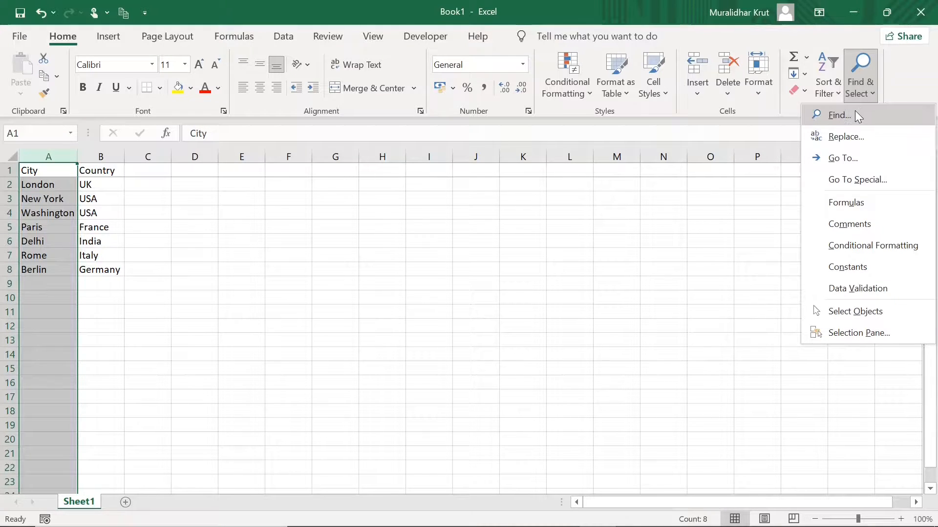
pyautogui.click(855, 111)
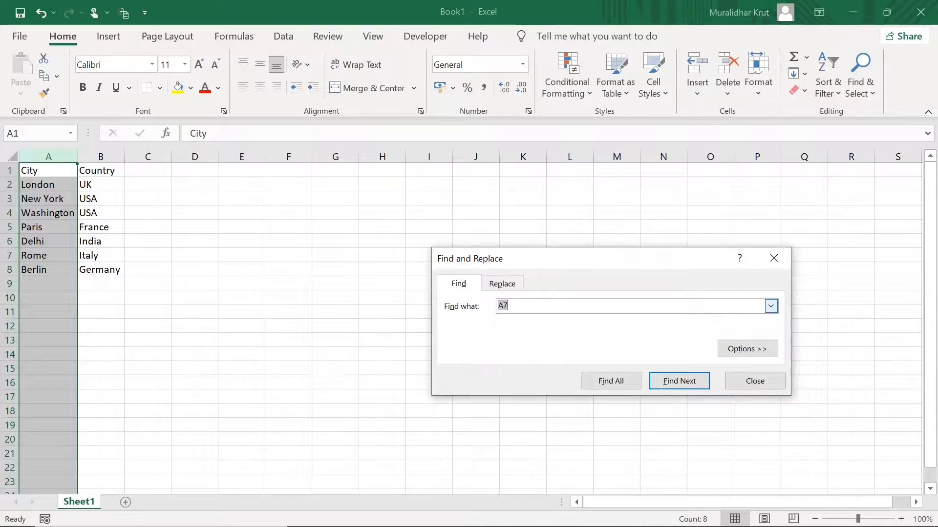
pyautogui.write('Rome')
pyautogui.click(688, 386)
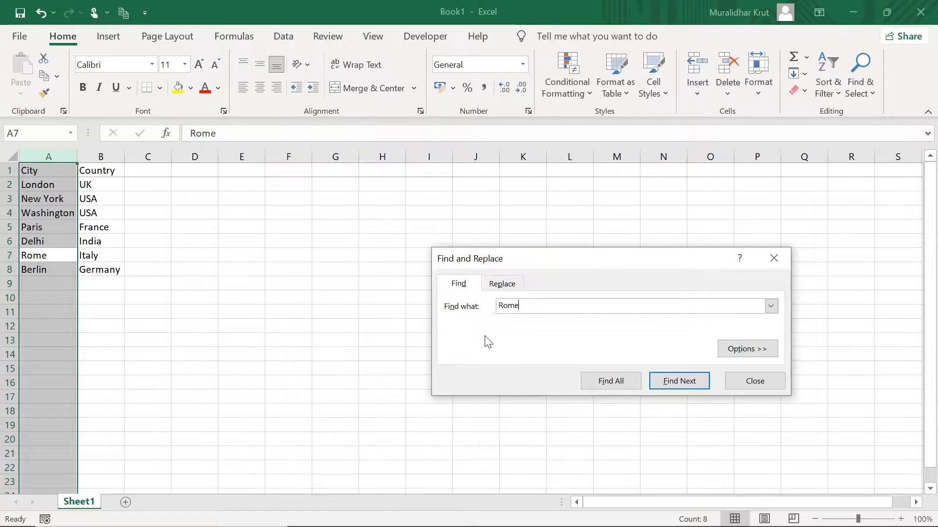
# - Search the City column for New York with Find Next
pyautogui.moveTo(525, 307); pyautogui.dragTo(472, 300)
pyautogui.write('New York')
pyautogui.click(687, 383)
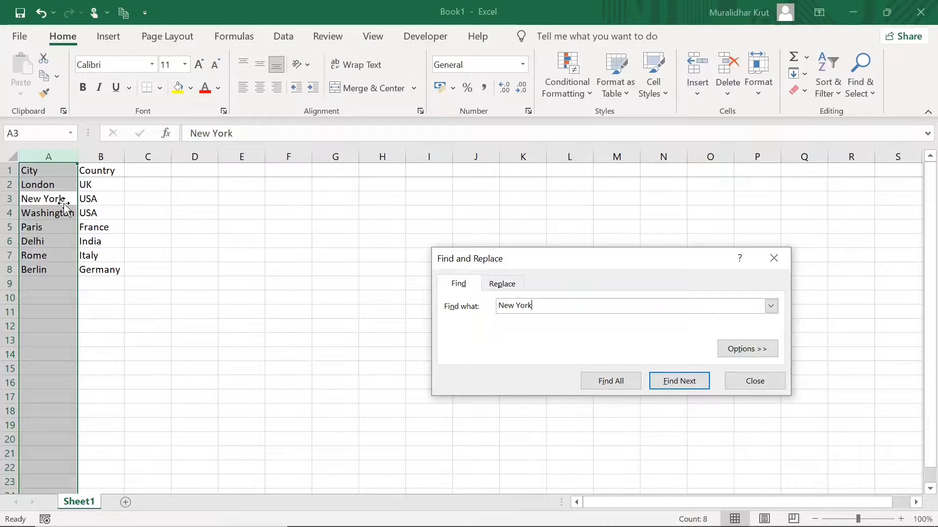
pyautogui.click(756, 384)
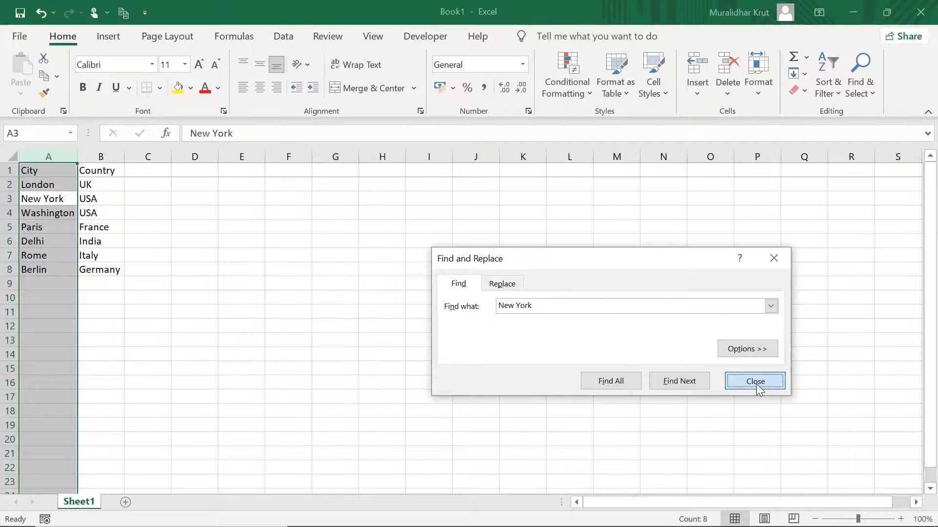
# - View the Replace options in the Find and Replace dialog, close it without replacing anything and deselect the City column
pyautogui.click(503, 284)
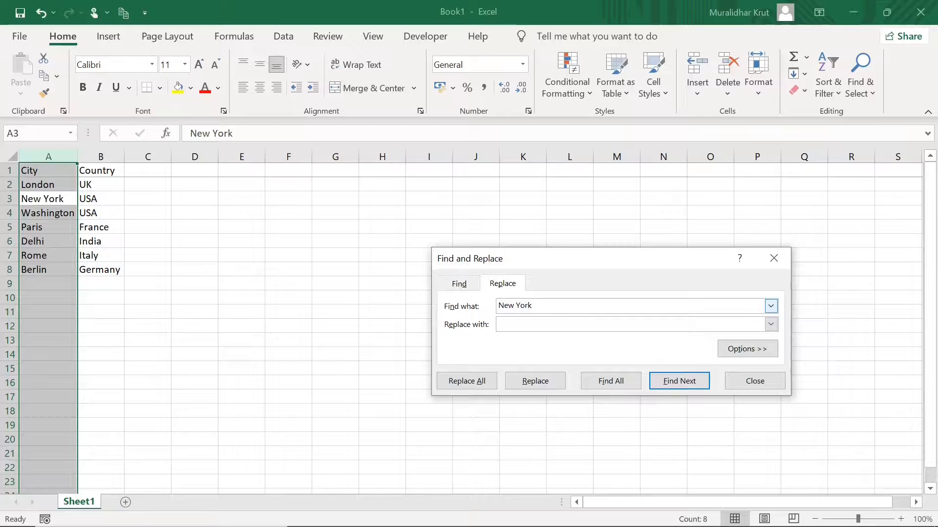
pyautogui.rightClick(495, 321)
pyautogui.click(586, 322)
pyautogui.click(752, 383)
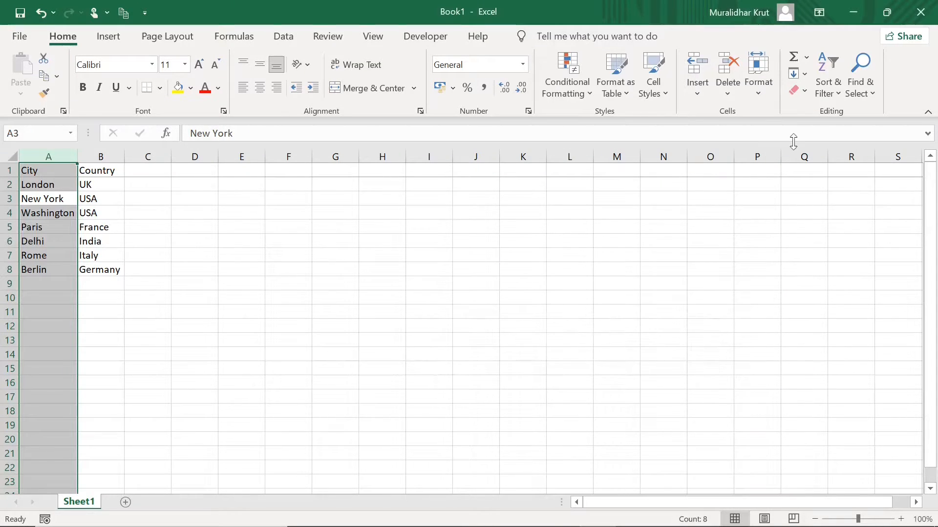
pyautogui.click(132, 237)
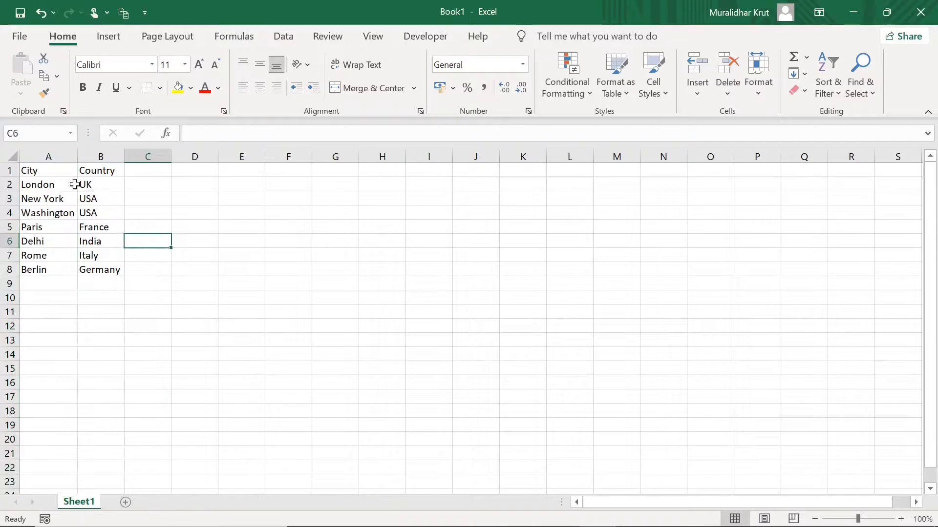
# - Select the City column and use Go To to jump to cell A7
pyautogui.click(53, 155)
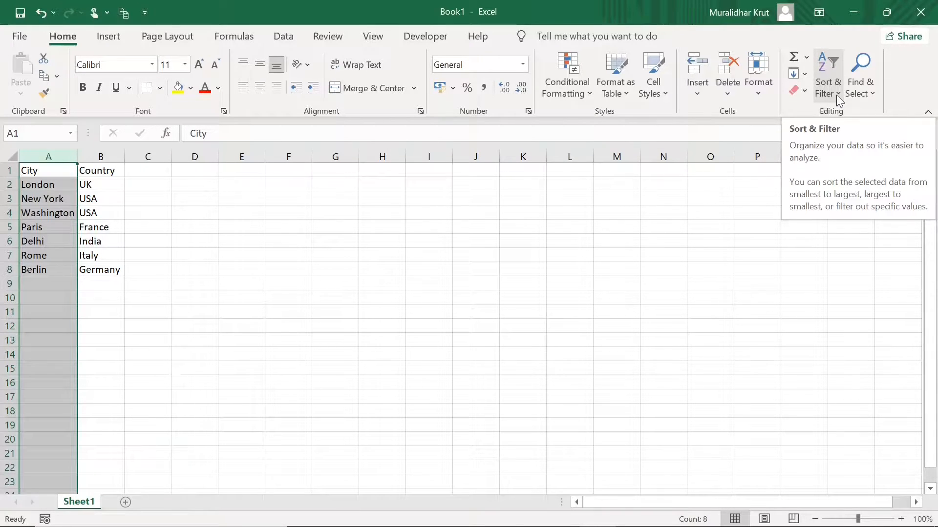
pyautogui.click(872, 95)
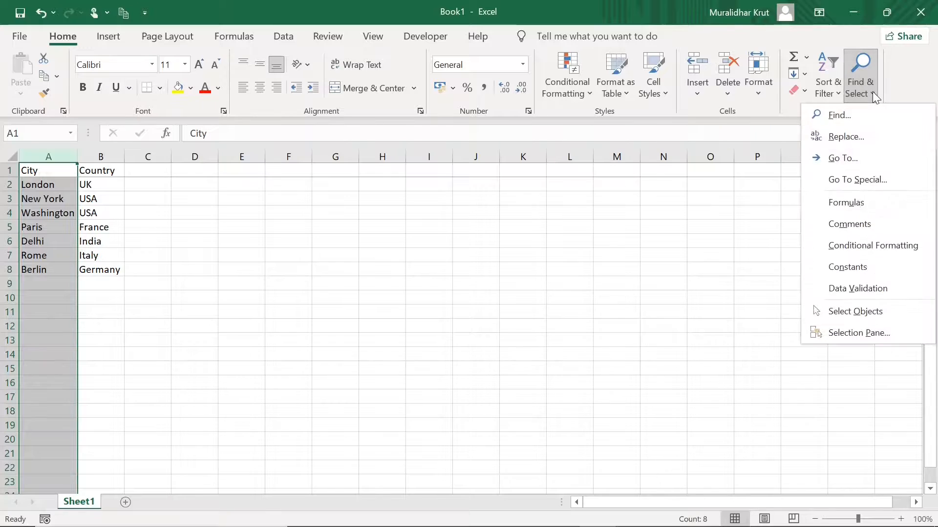
pyautogui.click(841, 160)
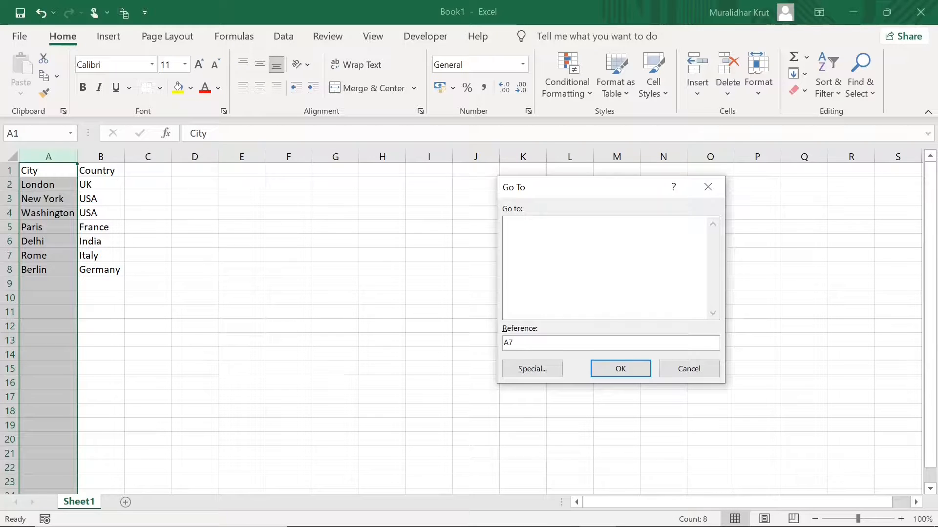
pyautogui.click(628, 373)
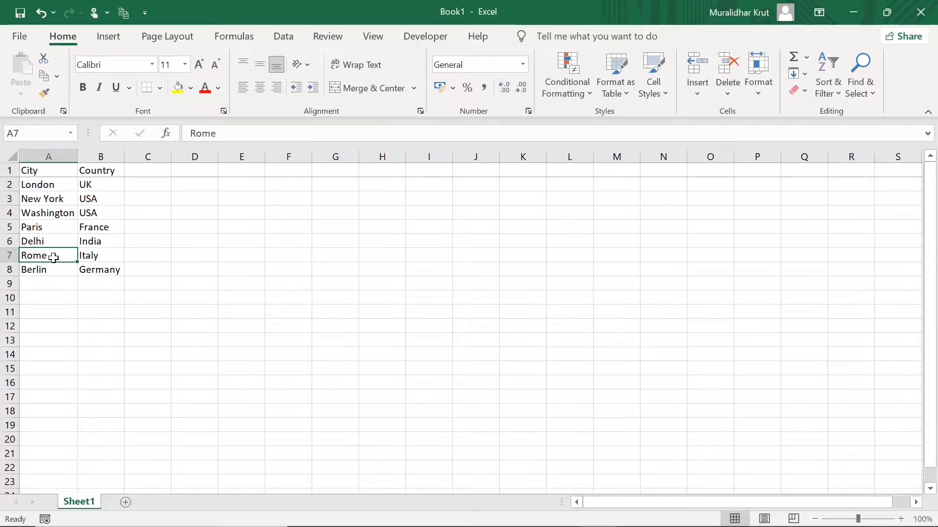
# - Try sorting only the City column from A to Z by continuing with the current selection, and undo that sort
pyautogui.click(57, 155)
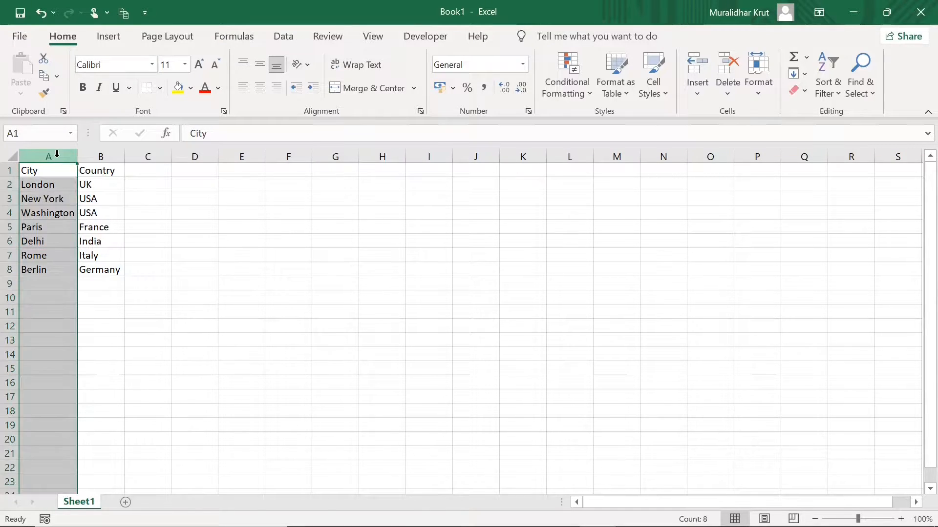
pyautogui.click(837, 92)
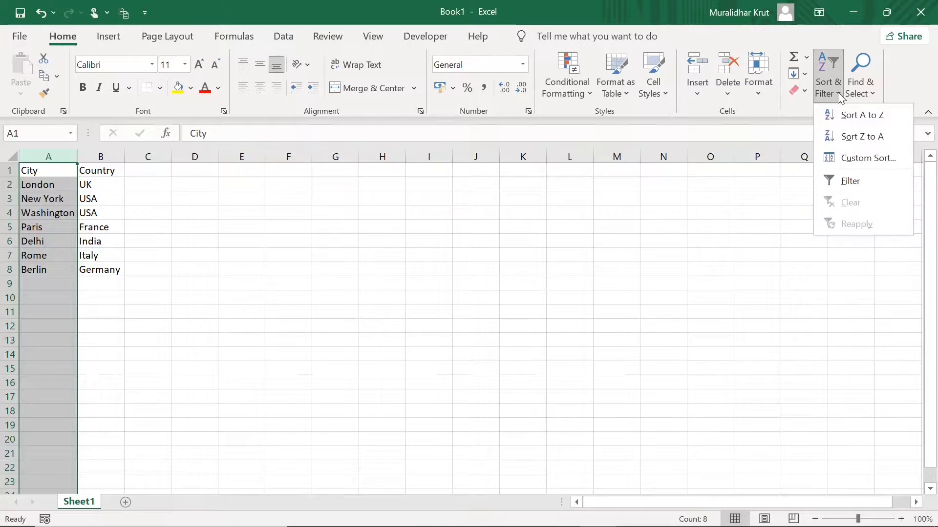
pyautogui.click(854, 116)
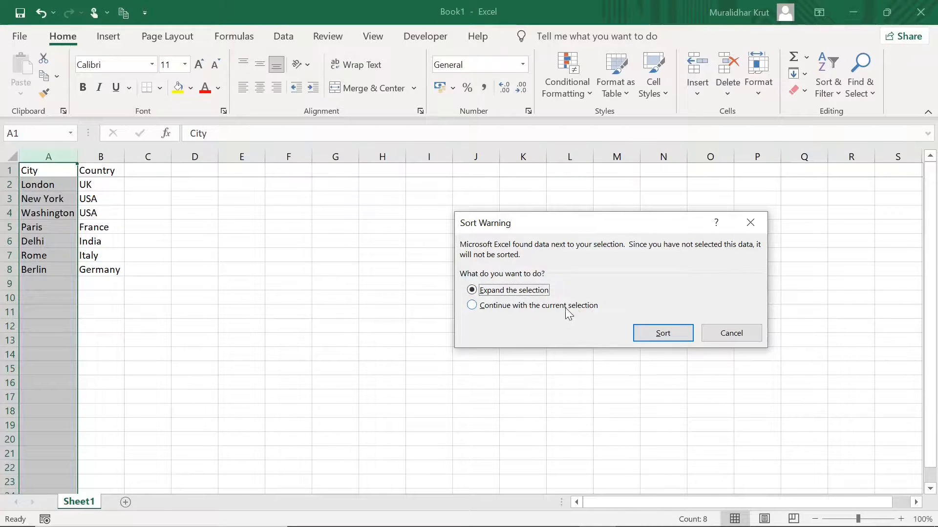
pyautogui.click(473, 306)
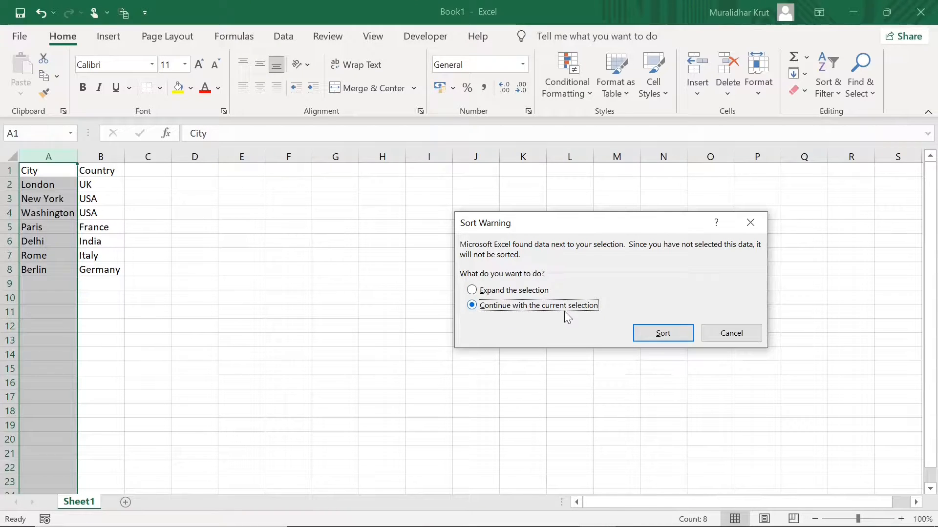
pyautogui.click(655, 335)
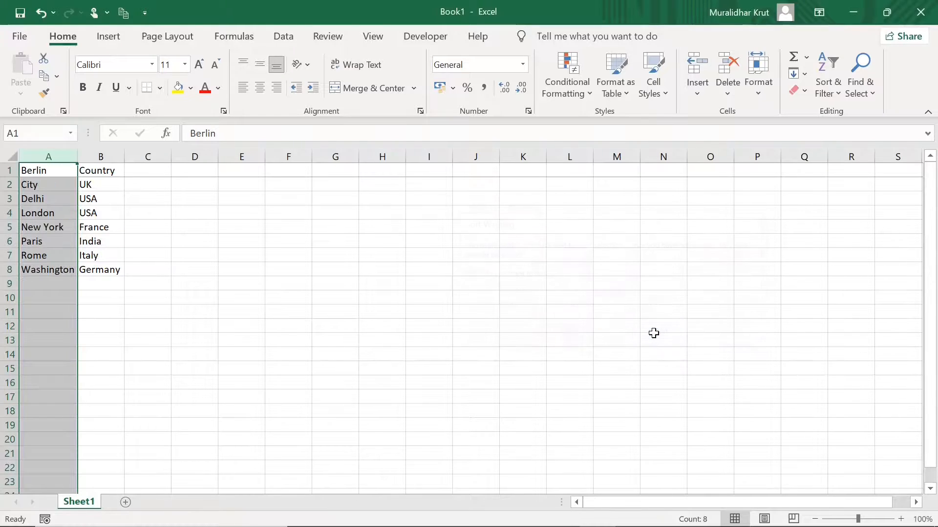
pyautogui.click(36, 186)
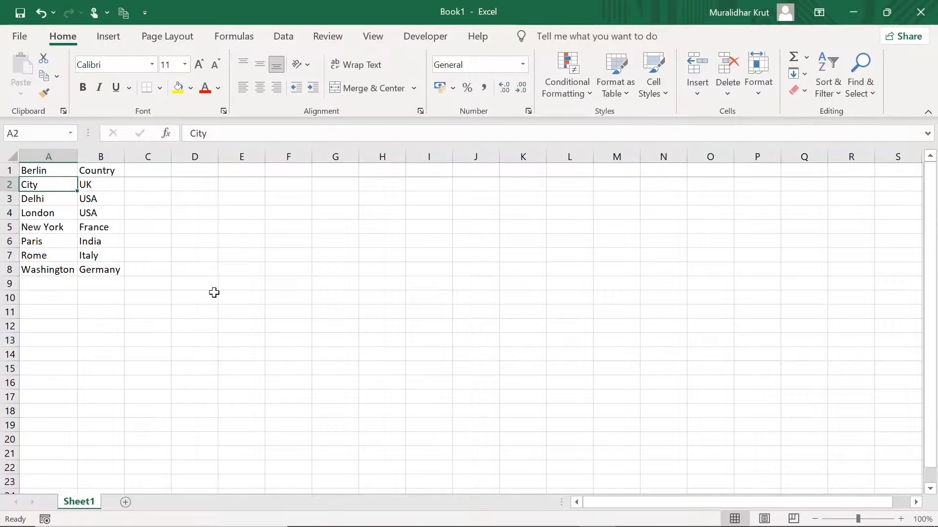
pyautogui.click(40, 14)
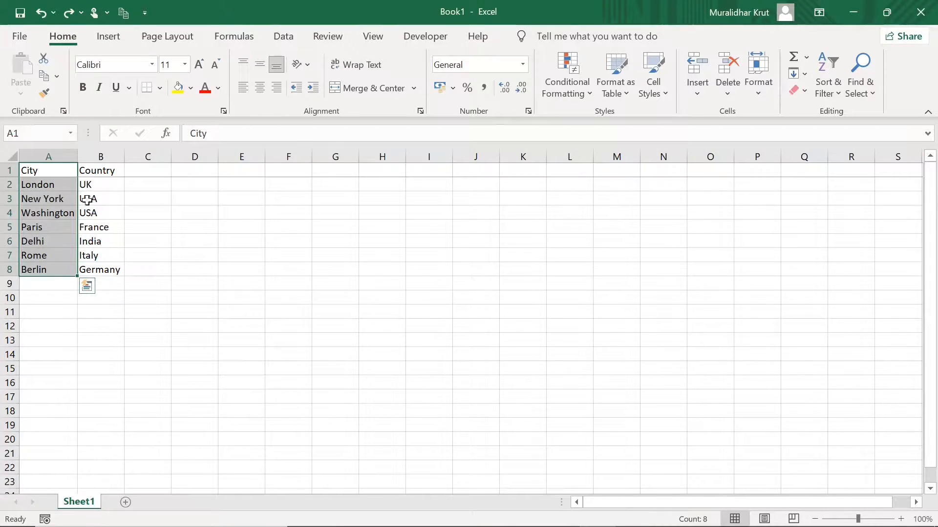
# - Make the header cells City and Country in A1 and B1 bold
pyautogui.click(32, 172)
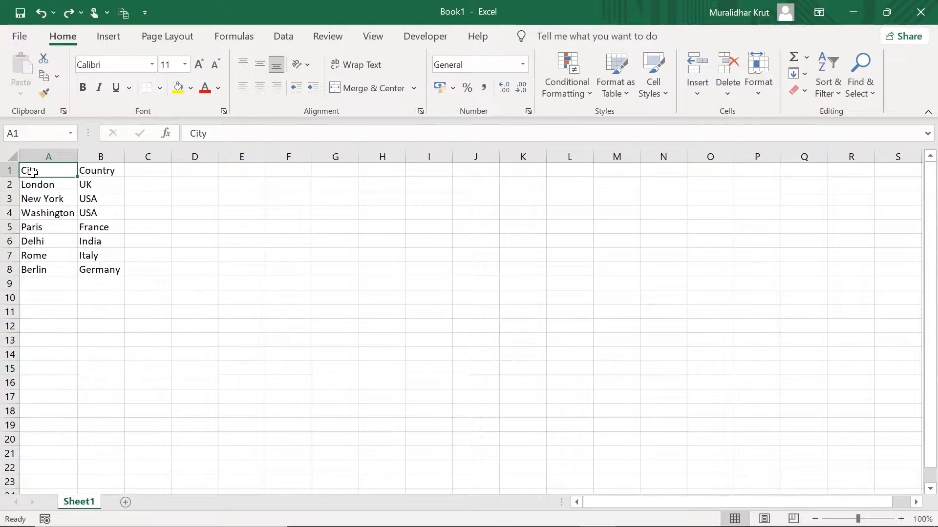
pyautogui.keyDown('ctrl'); pyautogui.click(96, 172); pyautogui.keyUp('ctrl')
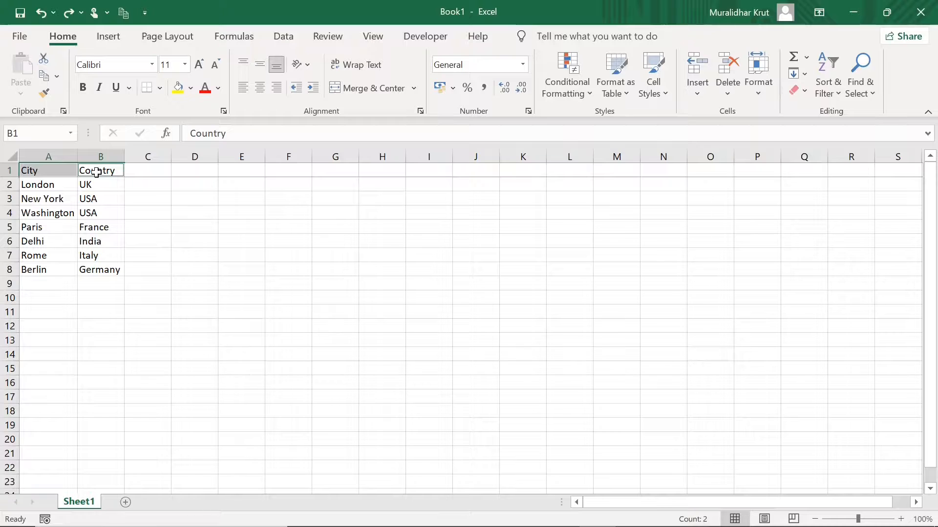
pyautogui.click(83, 90)
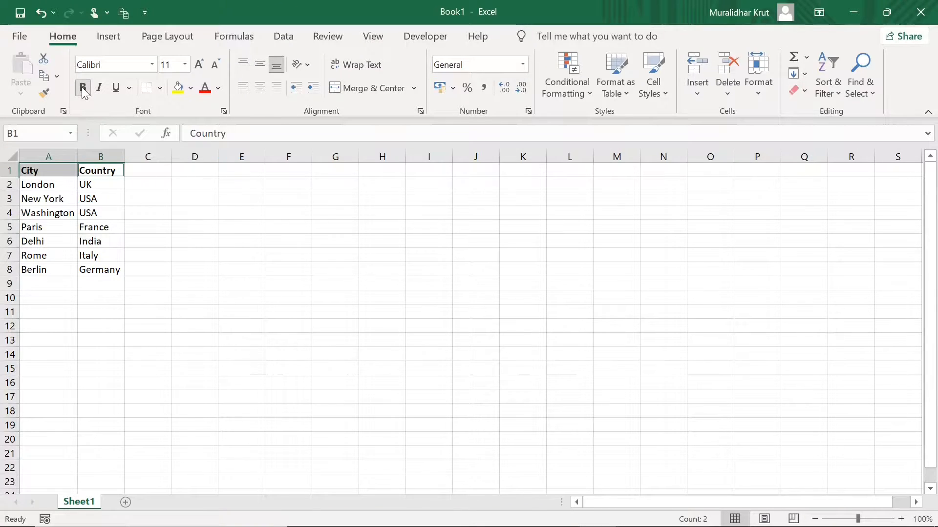
pyautogui.click(55, 201)
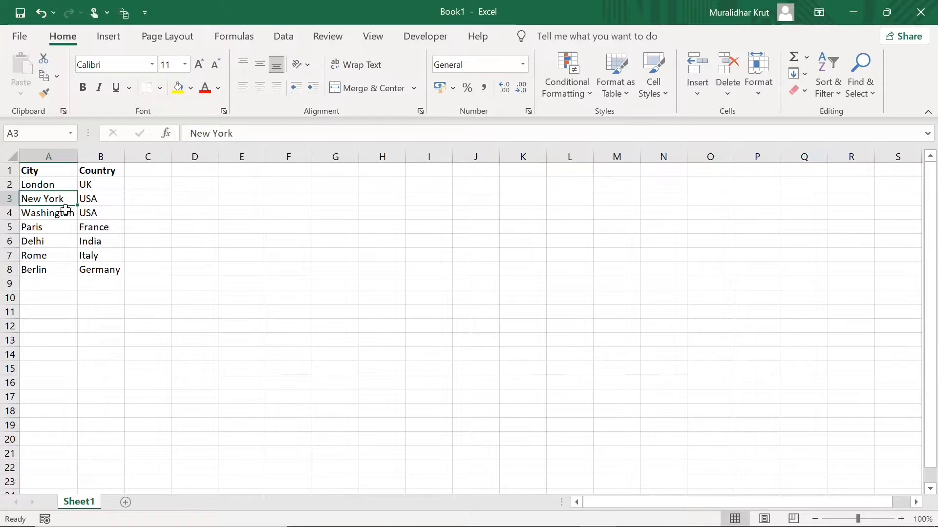
# - Sort the table by the City column from A to Z, expanding the selection to include the Country column
pyautogui.click(48, 155)
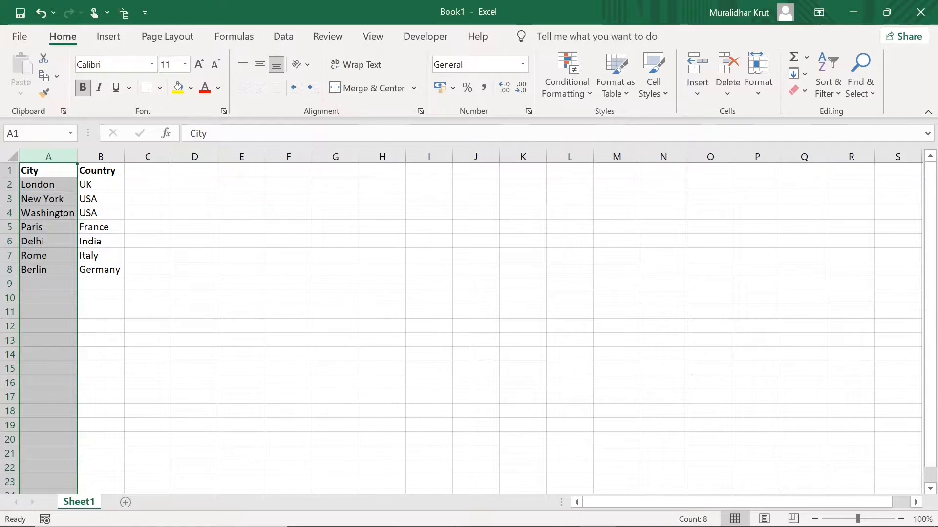
pyautogui.click(835, 98)
pyautogui.click(843, 114)
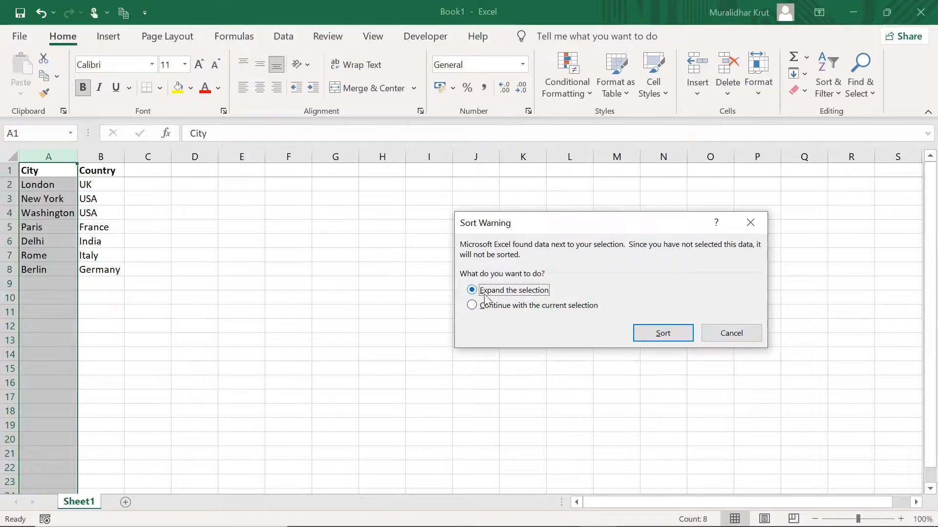
pyautogui.click(661, 337)
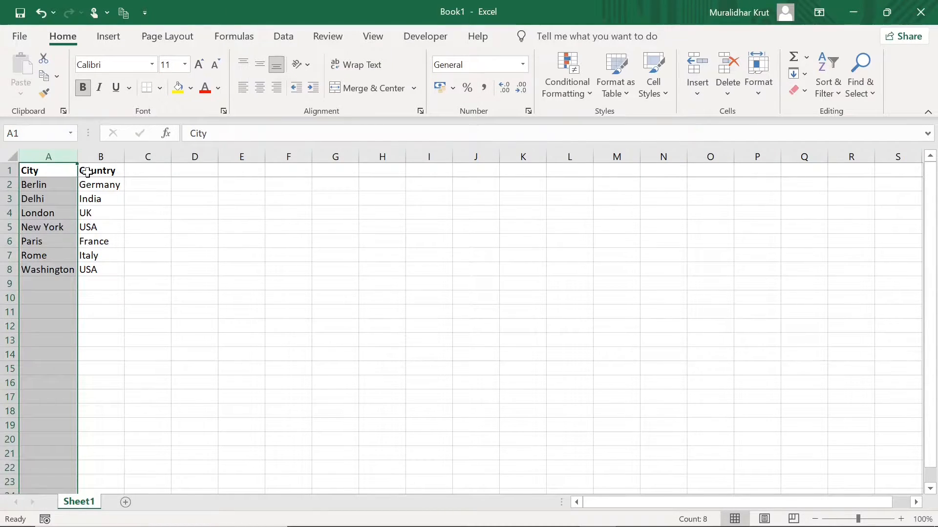
pyautogui.click(54, 186)
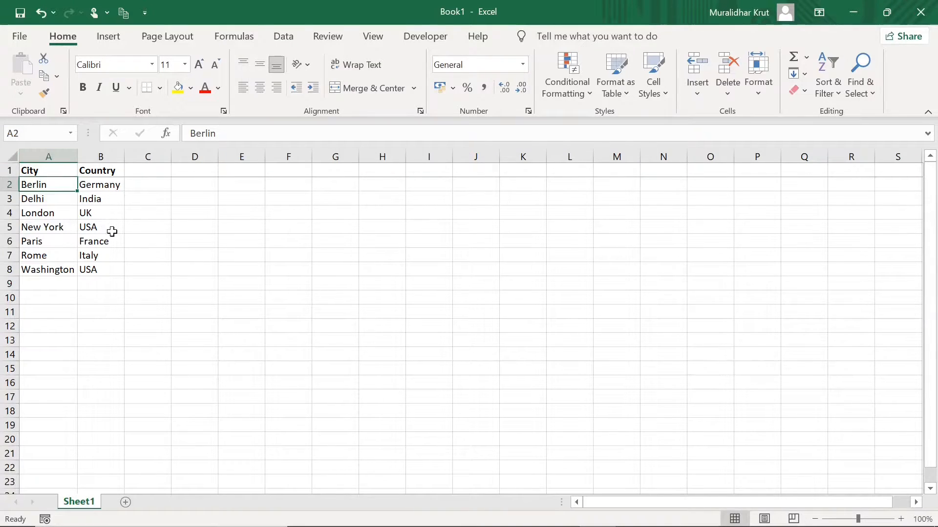
pyautogui.click(44, 154)
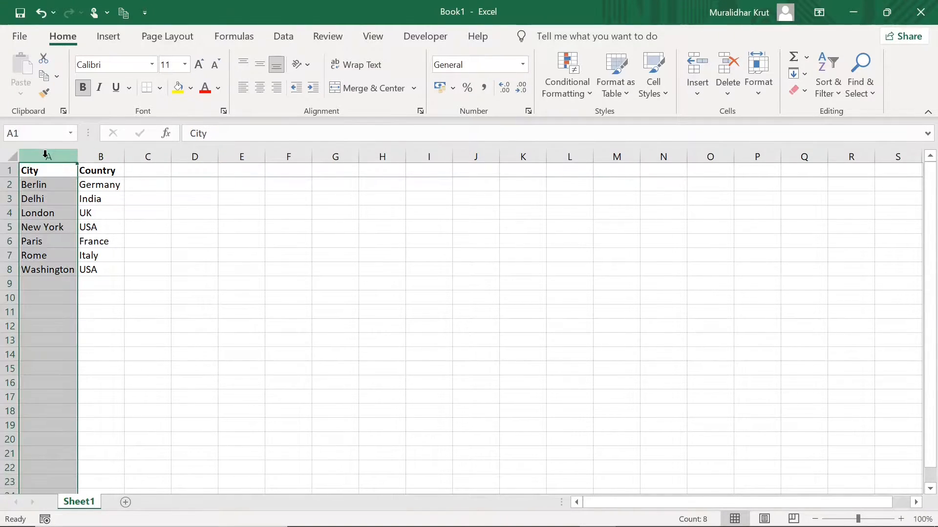
pyautogui.click(839, 95)
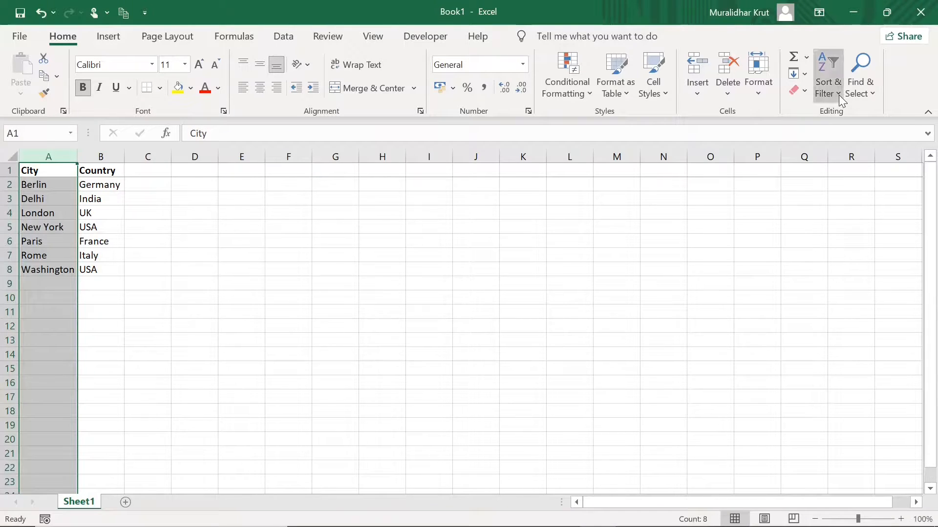
pyautogui.click(846, 108)
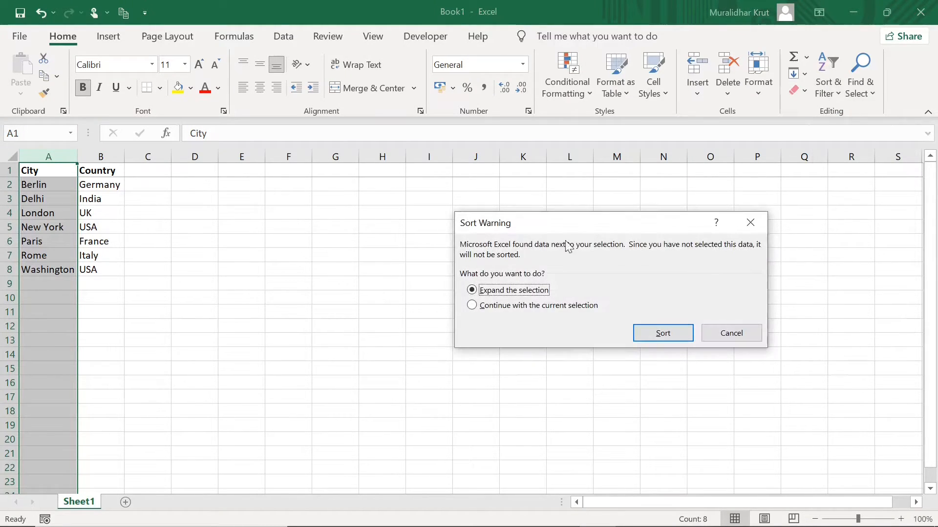
pyautogui.click(740, 334)
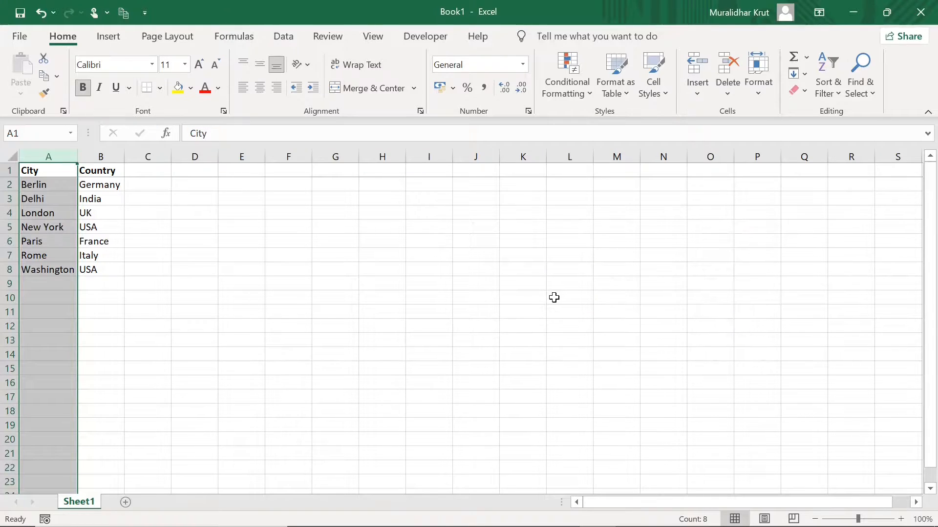
pyautogui.press('Down')
pyautogui.press('Down')
pyautogui.press('Down')
pyautogui.press('Down')
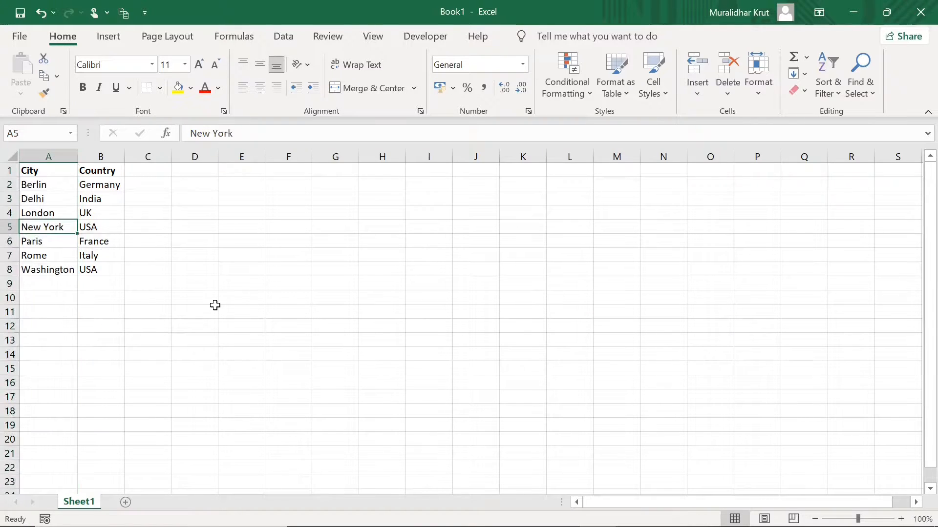
# - Sort the table by the City column from Z to A, expanding the selection to include the Country column
pyautogui.click(55, 158)
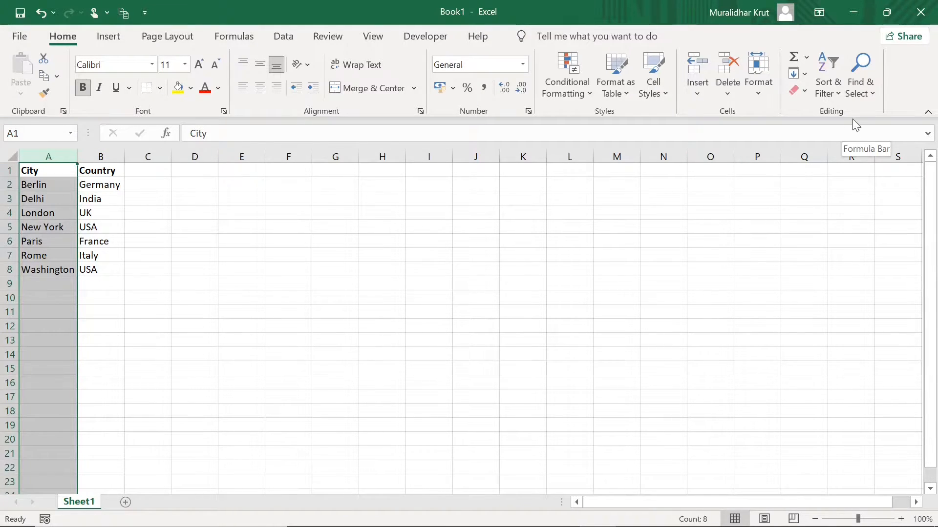
pyautogui.click(837, 91)
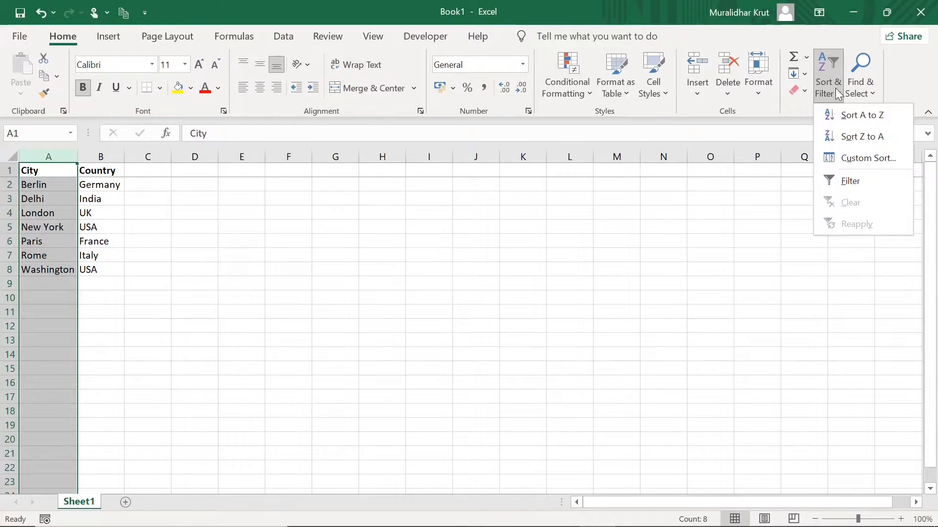
pyautogui.click(858, 142)
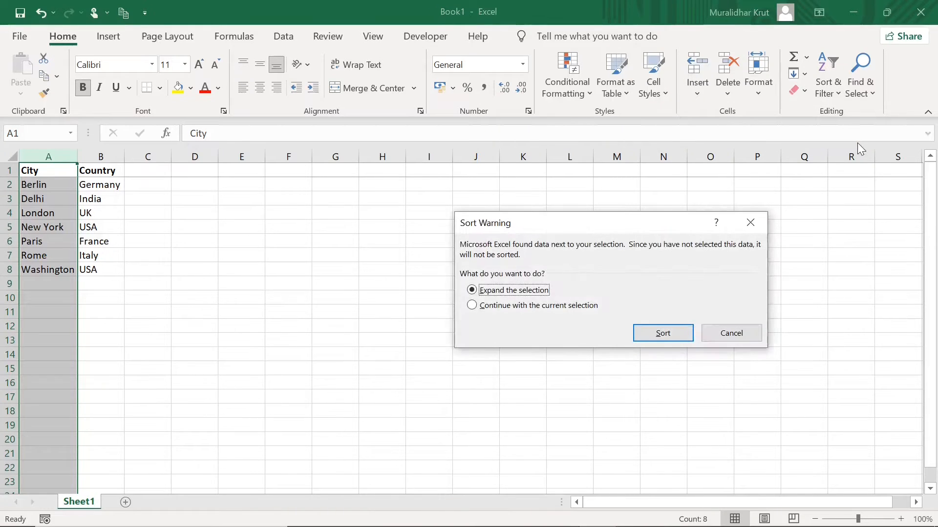
pyautogui.click(660, 337)
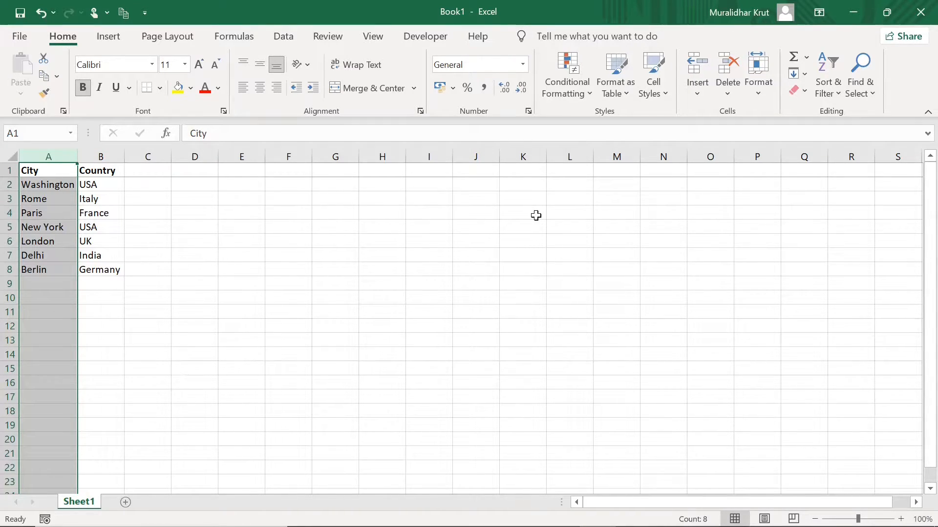
pyautogui.click(839, 94)
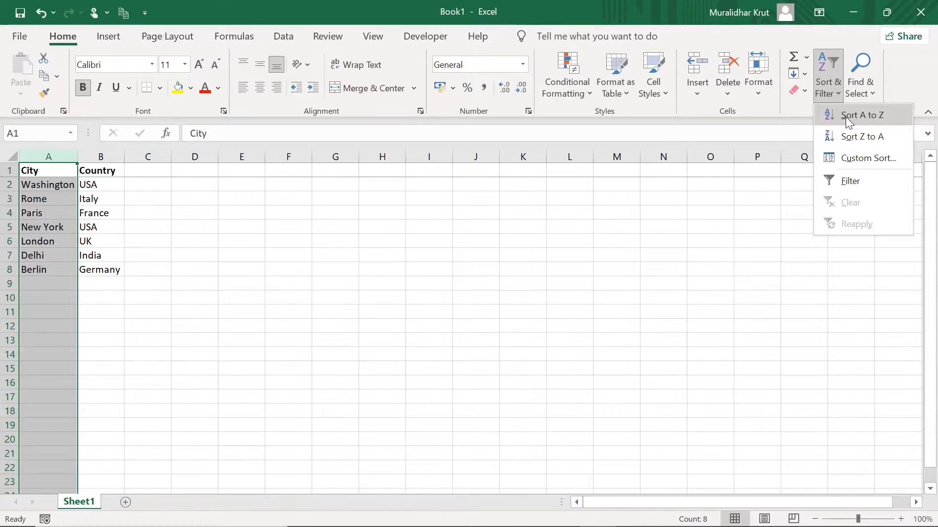
pyautogui.click(853, 139)
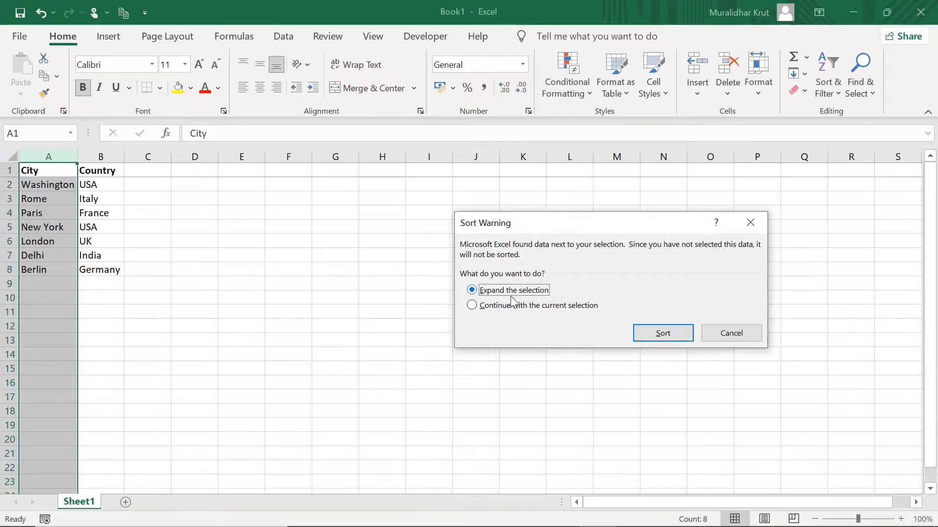
pyautogui.click(719, 331)
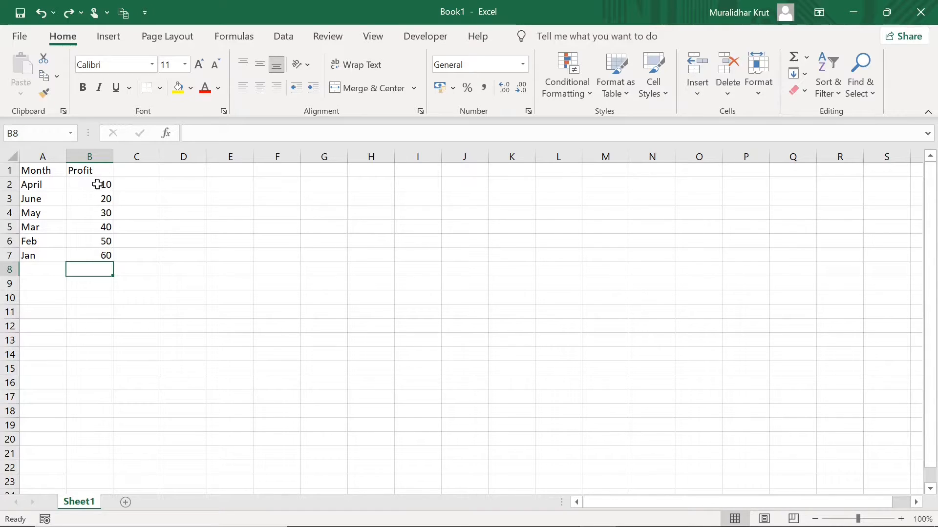
pyautogui.click(39, 187)
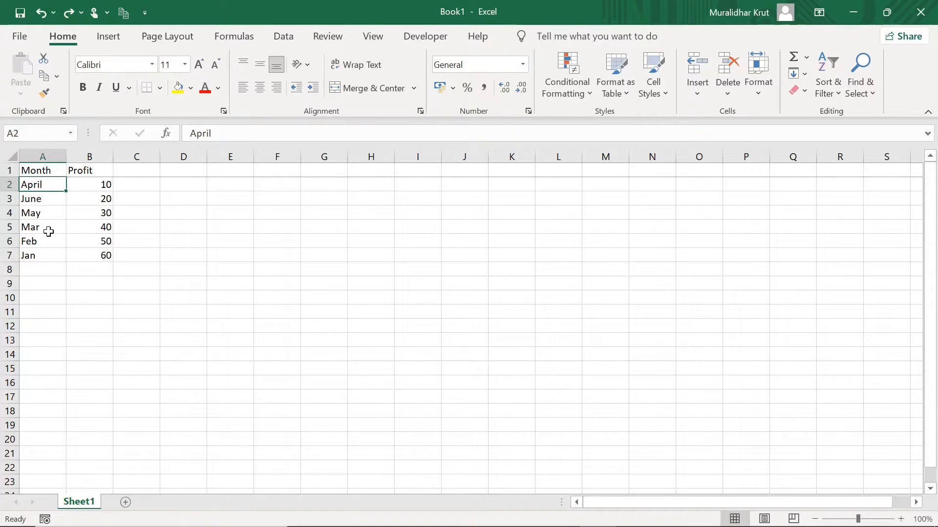
pyautogui.click(39, 158)
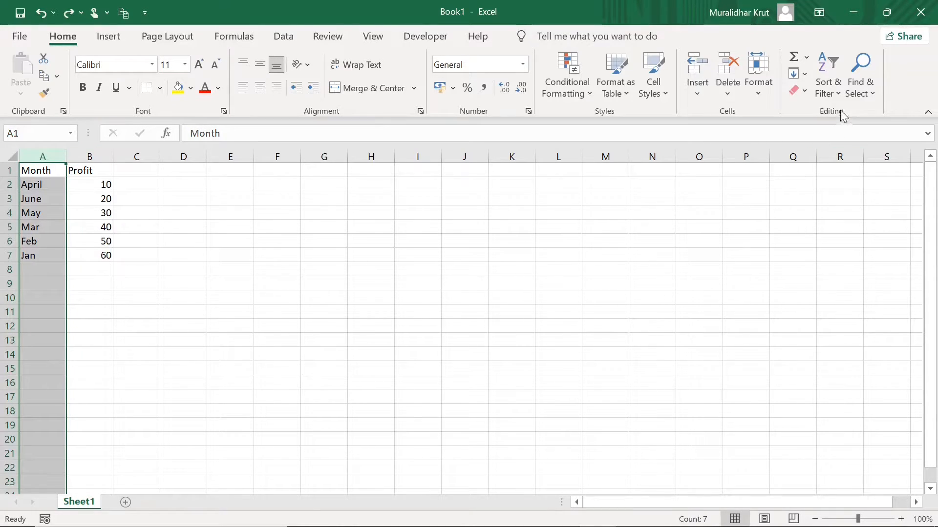
pyautogui.click(839, 96)
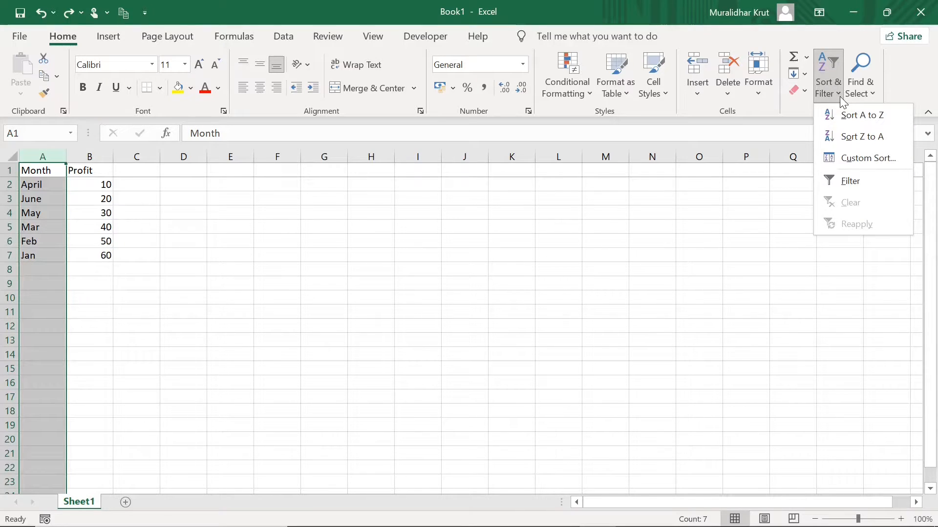
pyautogui.click(838, 96)
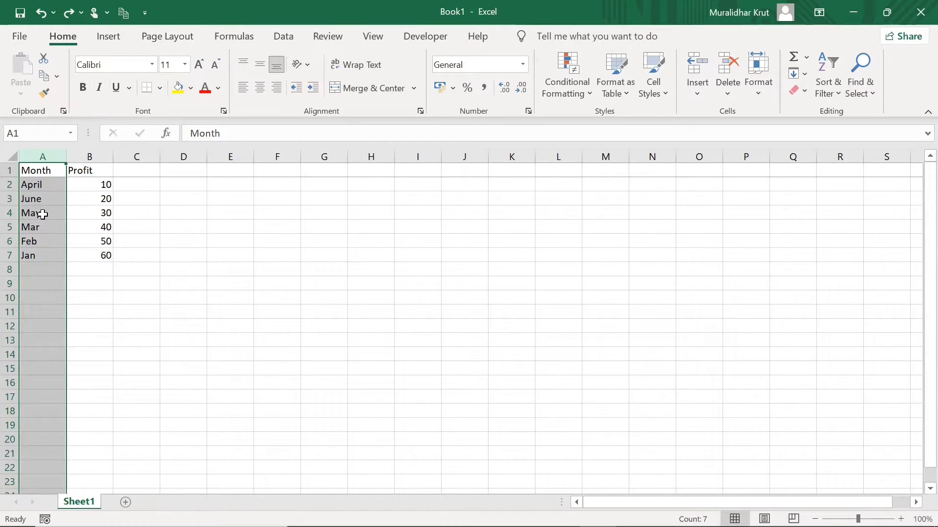
pyautogui.click(196, 241)
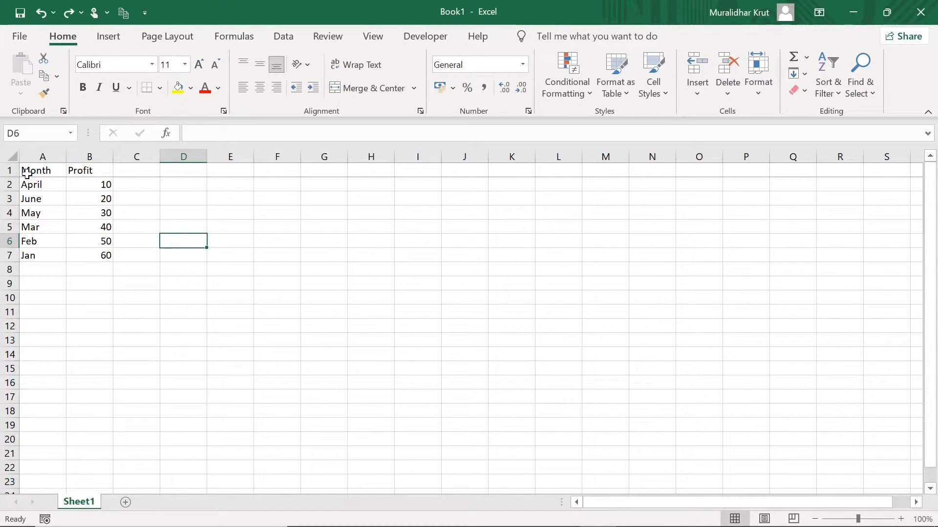
# - Switch to Notepad to view the original Month and Profit list, and return to the worksheet
pyautogui.moveTo(616, 526)
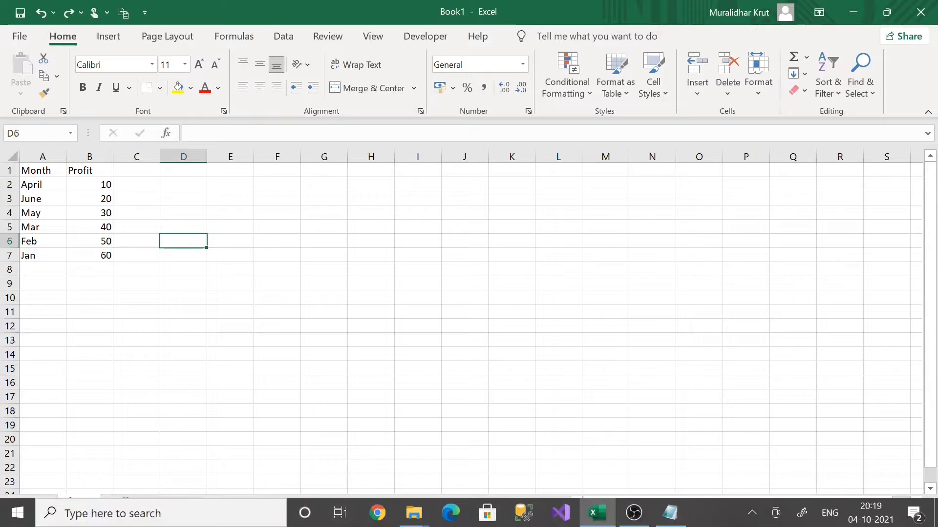
pyautogui.click(669, 513)
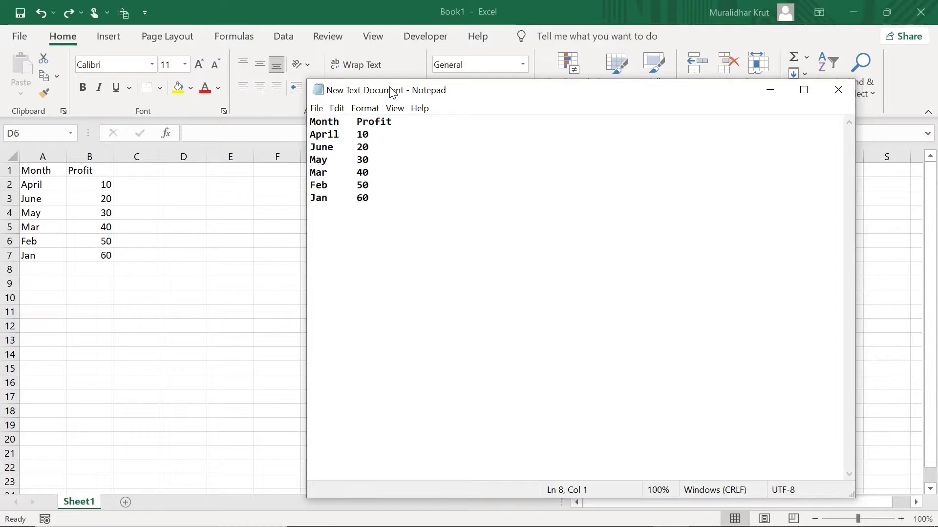
pyautogui.moveTo(391, 88); pyautogui.dragTo(214, 146)
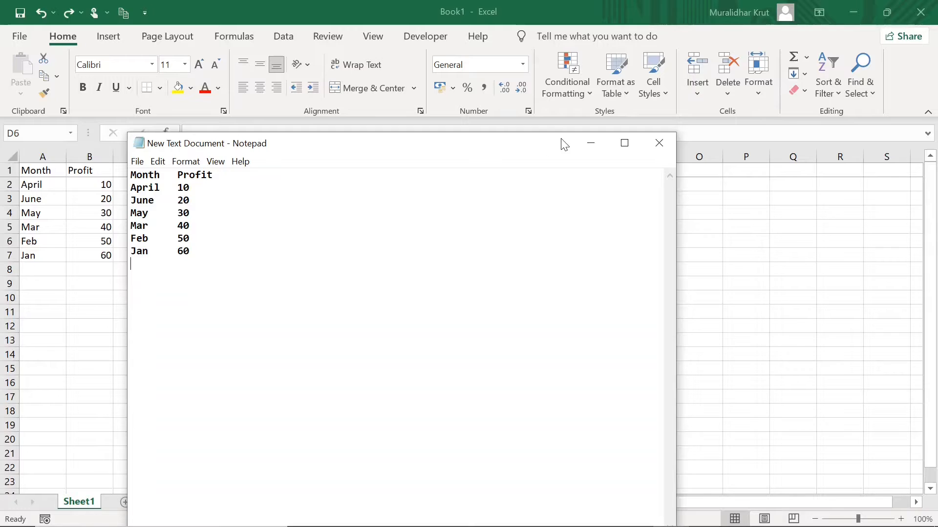
pyautogui.click(582, 143)
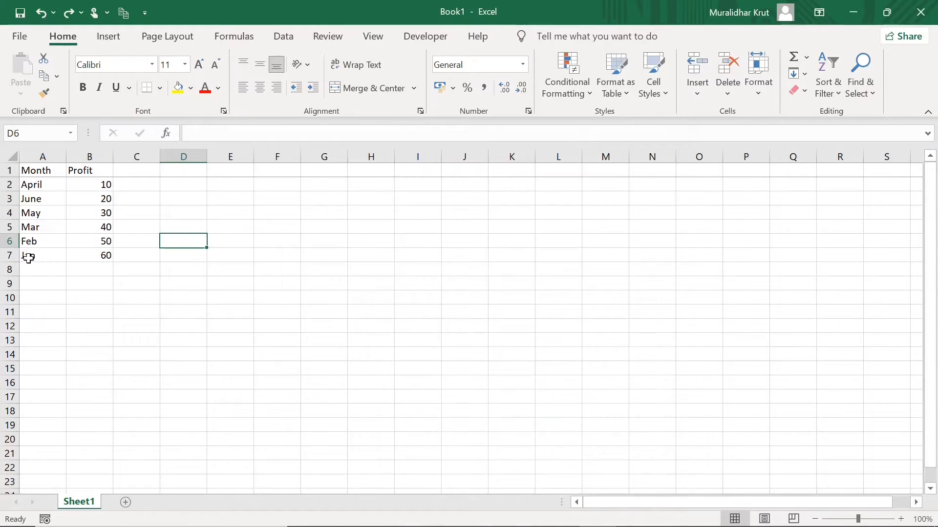
# - Set up a custom sort of the table by Month on cell values, choosing a custom list for the order
pyautogui.click(34, 231)
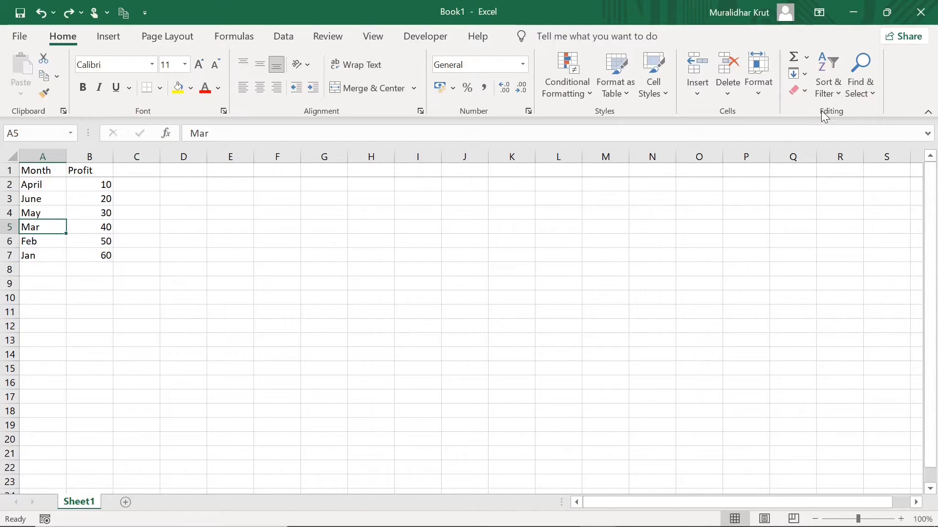
pyautogui.click(837, 93)
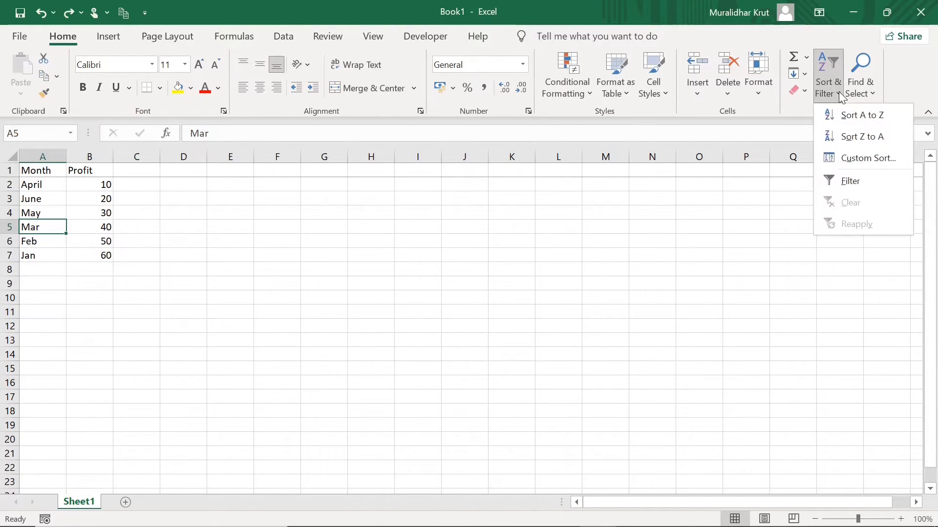
pyautogui.click(860, 157)
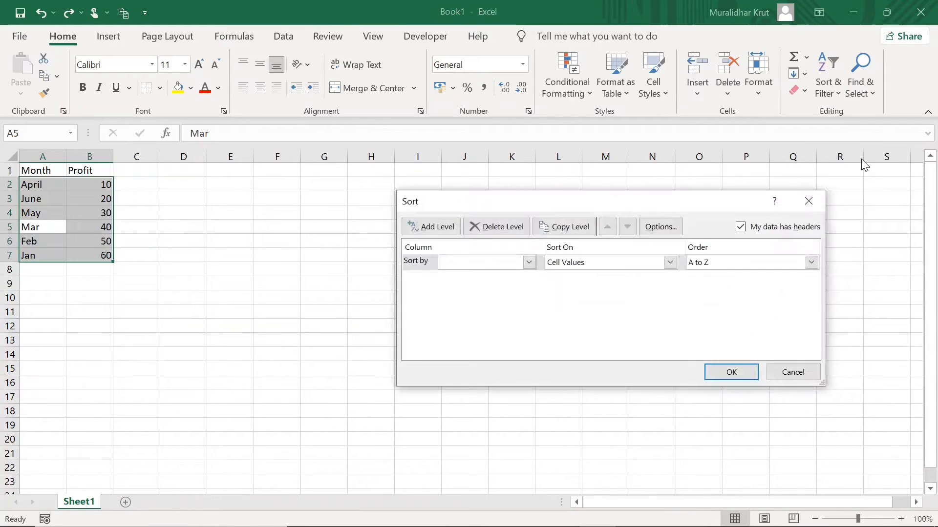
pyautogui.click(529, 264)
pyautogui.click(487, 278)
pyautogui.click(671, 262)
pyautogui.click(673, 262)
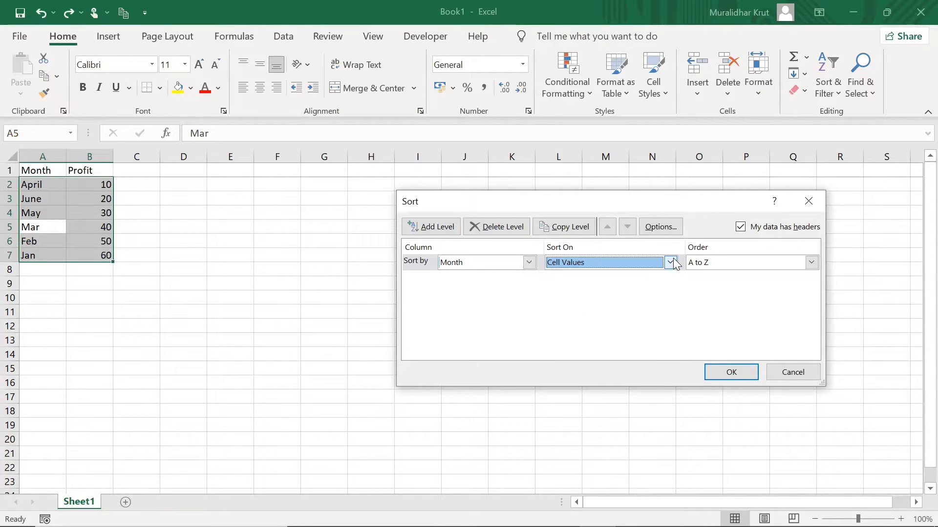
pyautogui.click(811, 263)
pyautogui.click(758, 296)
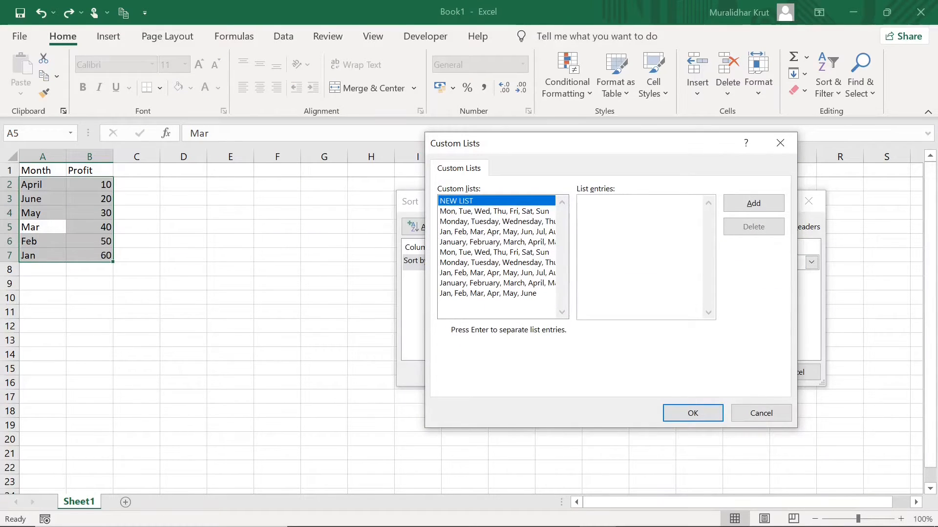
# - Define the custom list Jan, Feb, Mar, April, May, June and sort the table in that order
pyautogui.write('Jan')
pyautogui.press('Return')
pyautogui.write('r')
pyautogui.write('ne')
pyautogui.click(695, 414)
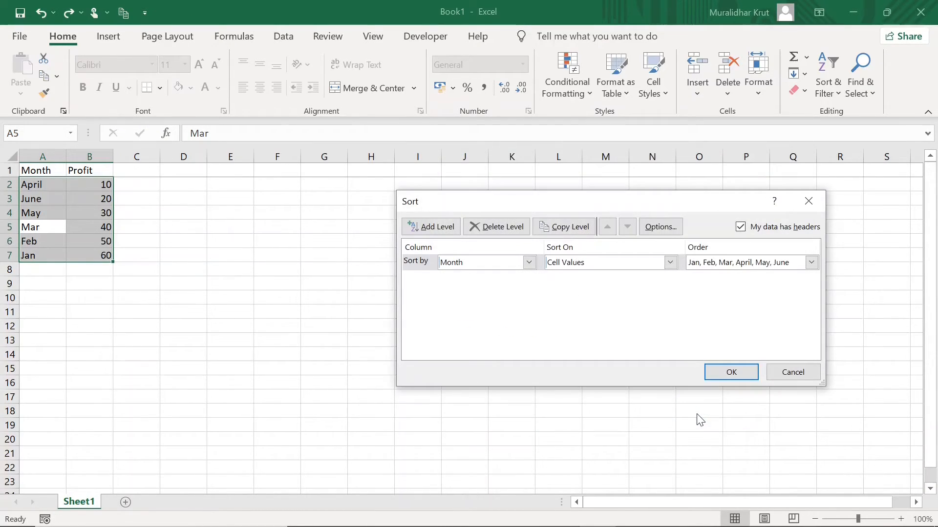
pyautogui.click(728, 376)
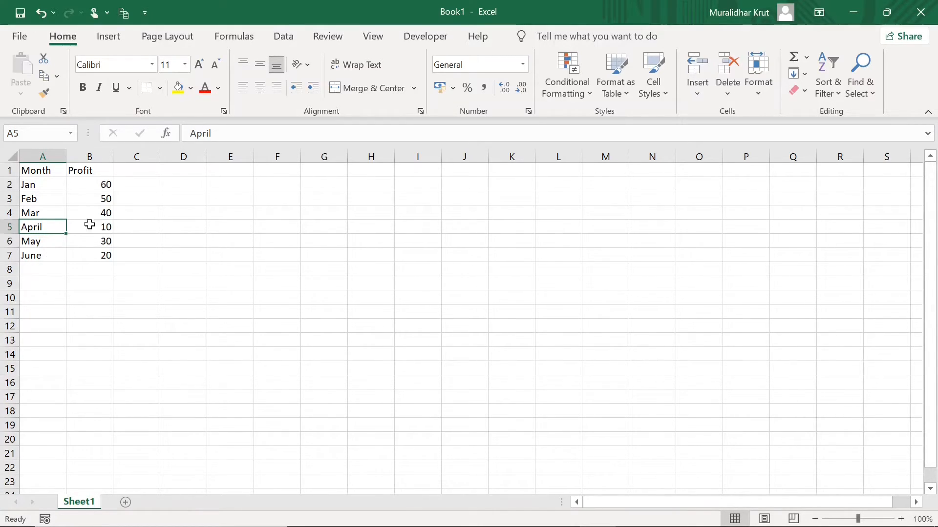
# - Compare the sorted profit values with the original Month and Profit list in Notepad
pyautogui.click(107, 187)
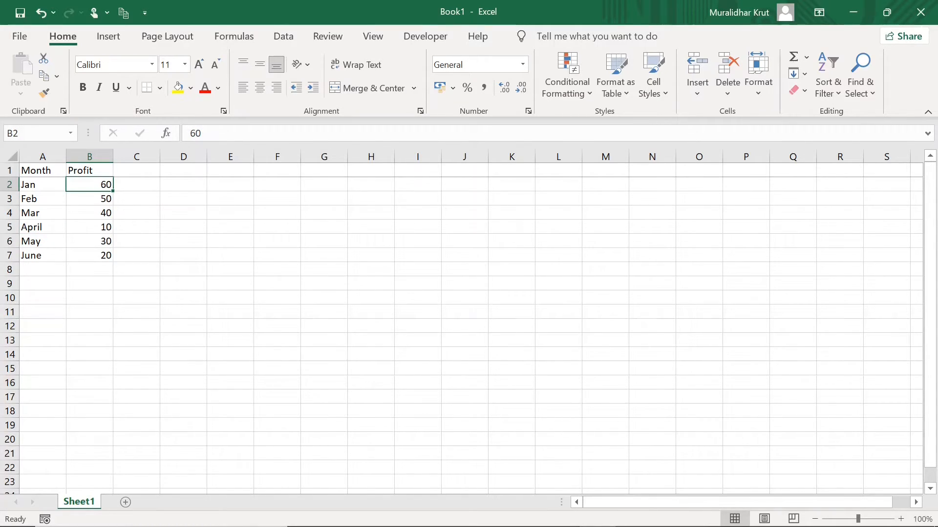
pyautogui.click(673, 518)
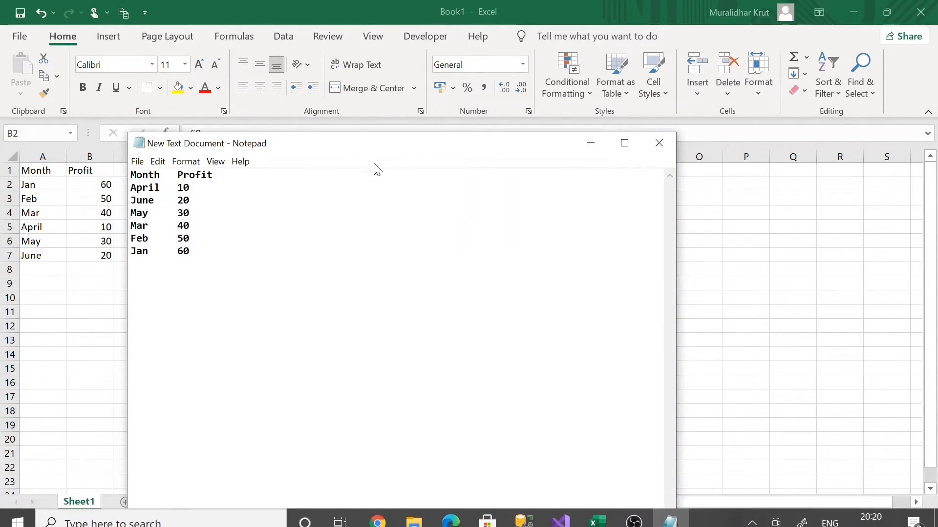
pyautogui.moveTo(338, 150); pyautogui.dragTo(385, 124)
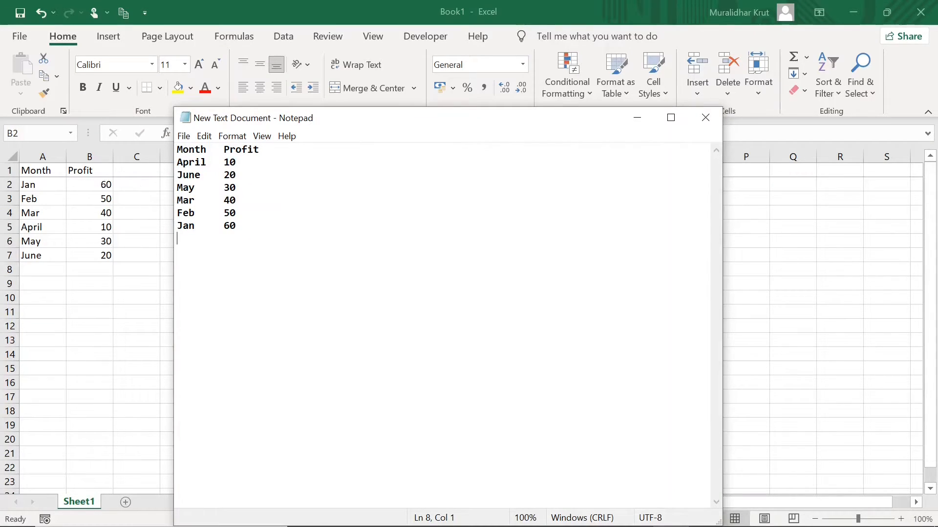
pyautogui.hotkey('shift', 'Up')
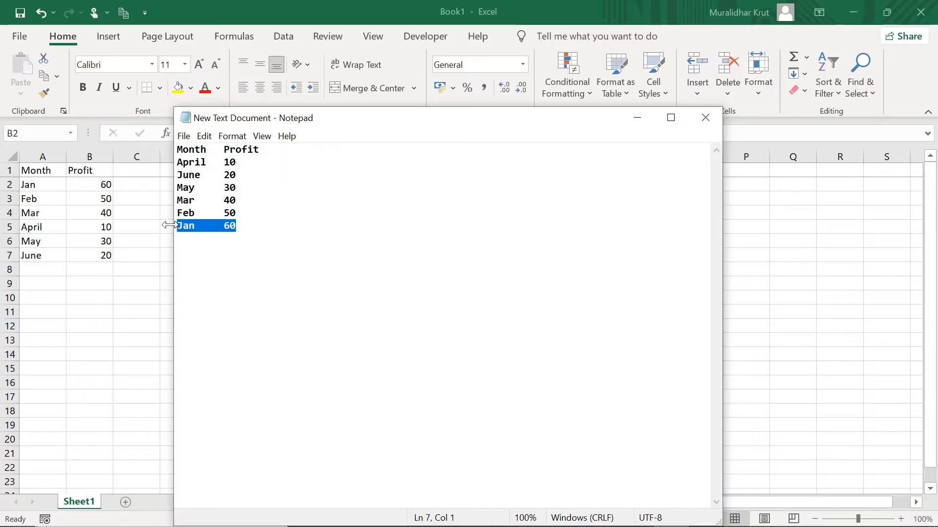
pyautogui.rightClick(244, 215)
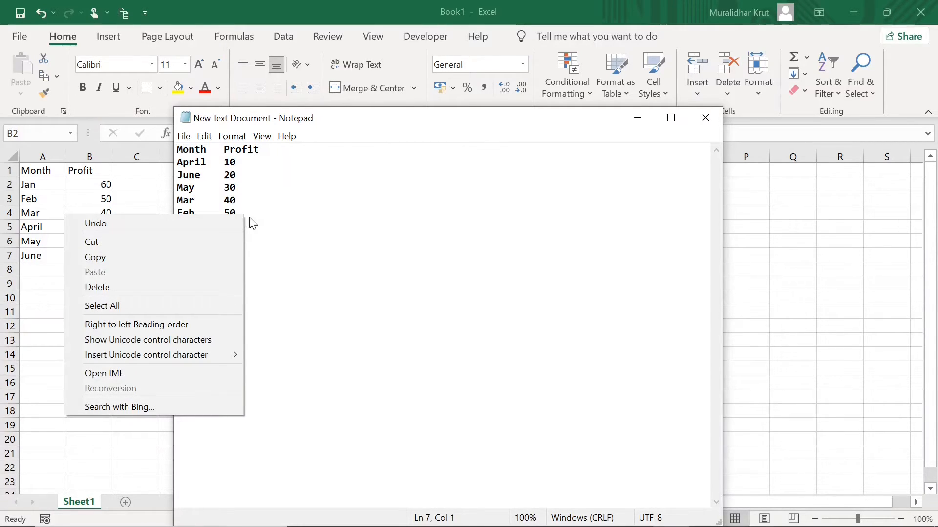
pyautogui.press('Escape')
pyautogui.press('Left')
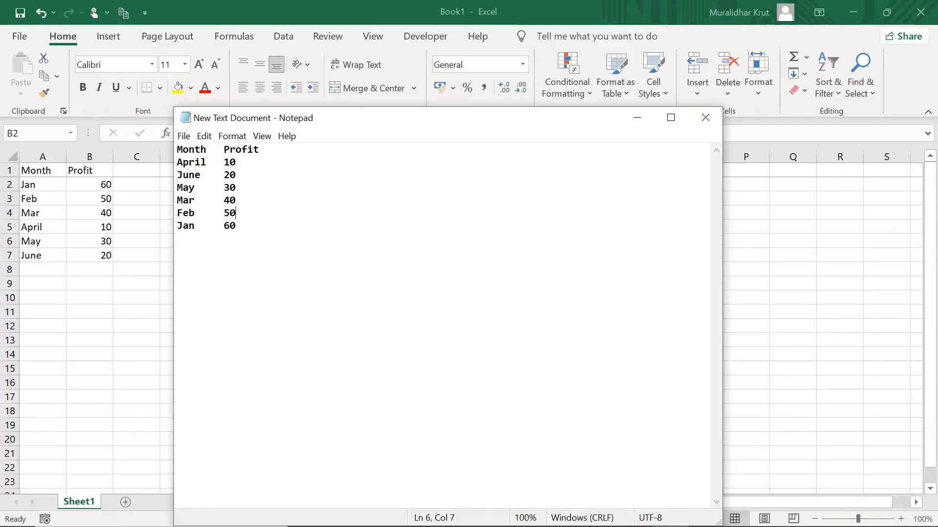
pyautogui.click(634, 117)
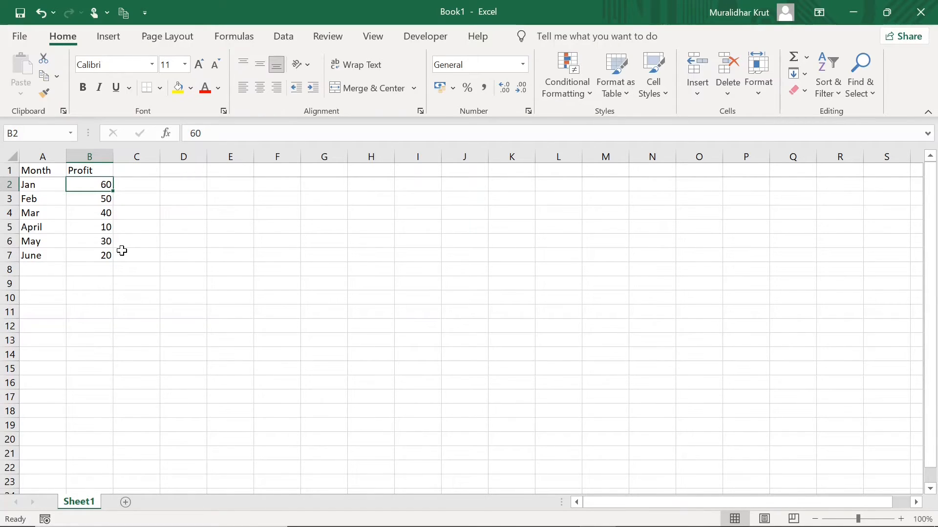
# - Add a filter to the Month column
pyautogui.click(90, 270)
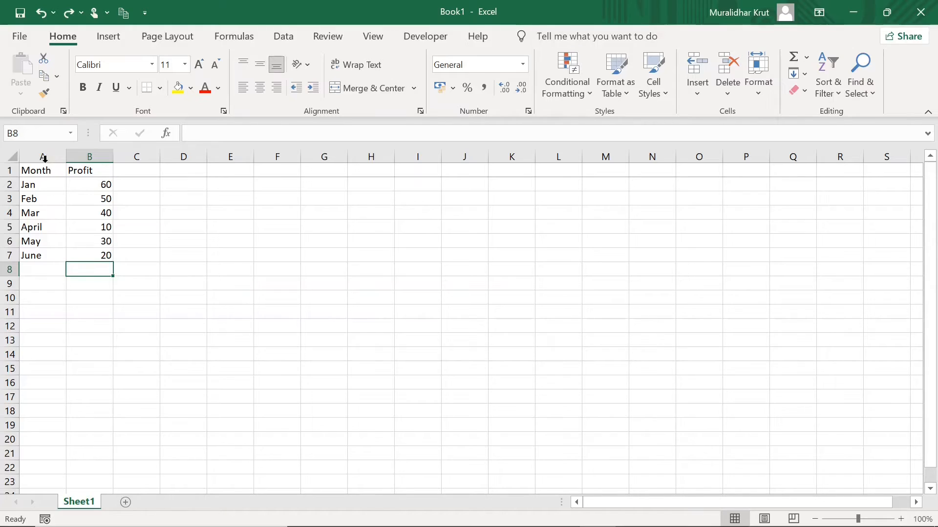
pyautogui.click(40, 157)
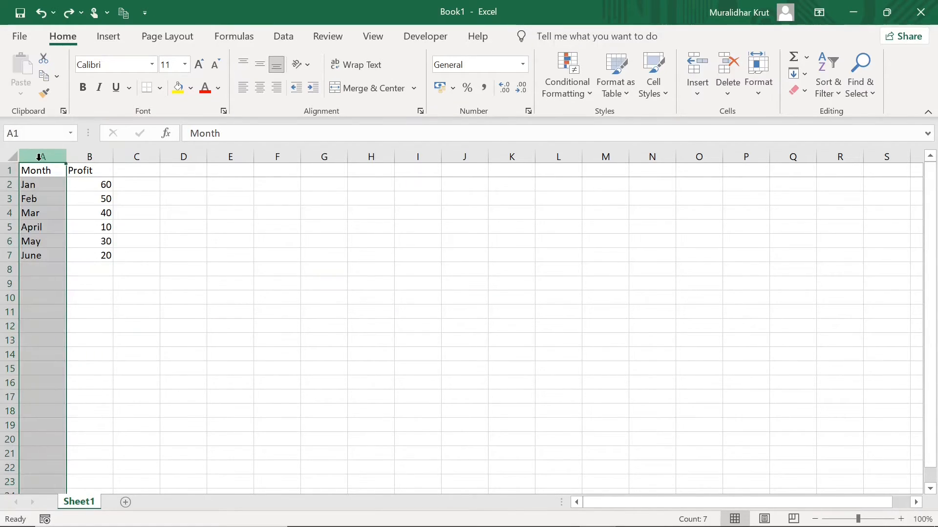
pyautogui.click(89, 157)
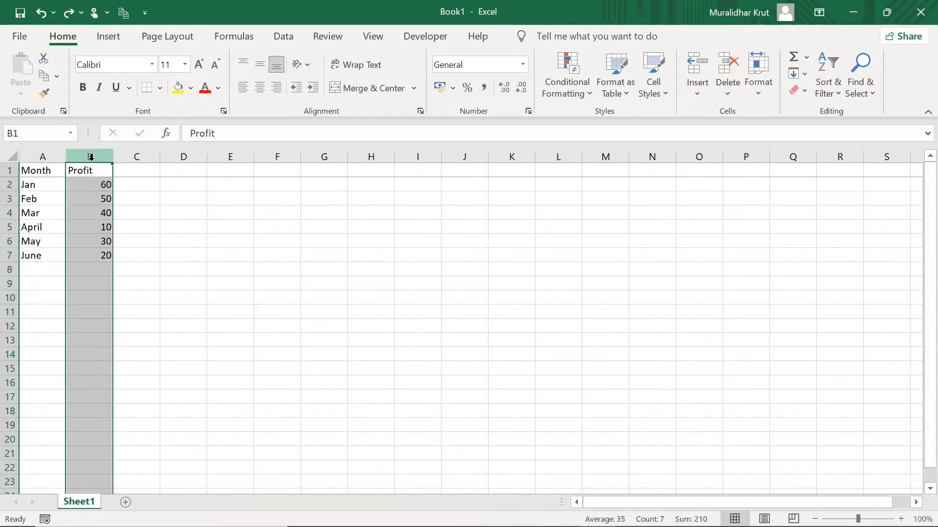
pyautogui.click(44, 157)
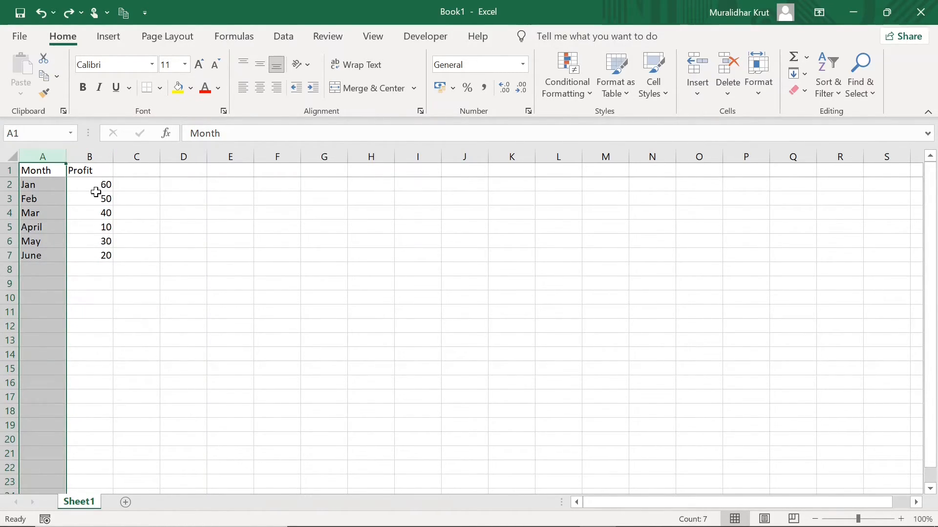
pyautogui.click(837, 95)
pyautogui.click(848, 181)
# - Filter the Month column to exclude Mar, May and blank entries
pyautogui.click(60, 171)
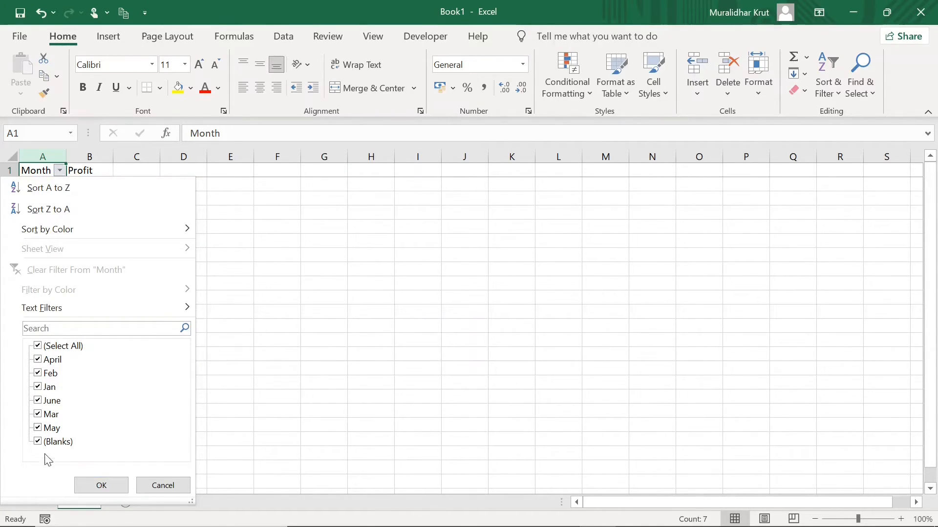
pyautogui.click(39, 442)
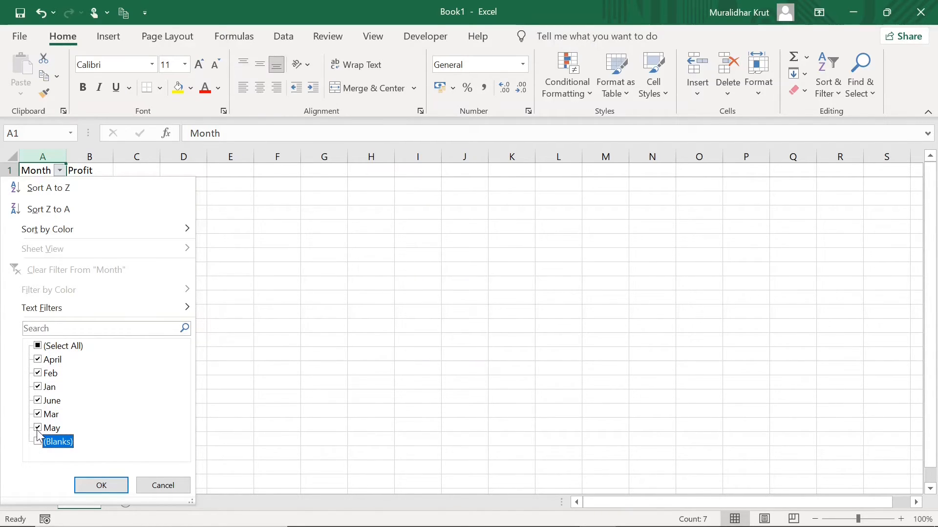
pyautogui.click(38, 429)
pyautogui.click(40, 414)
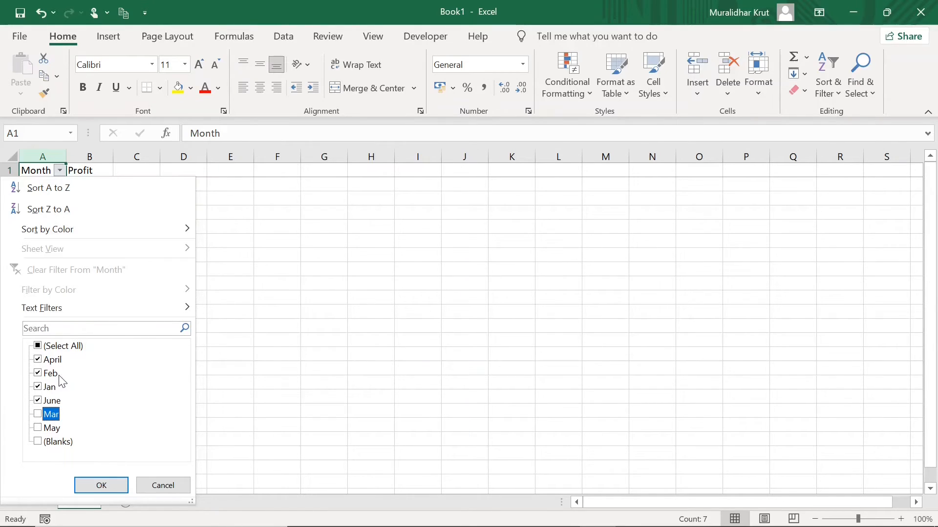
pyautogui.click(103, 486)
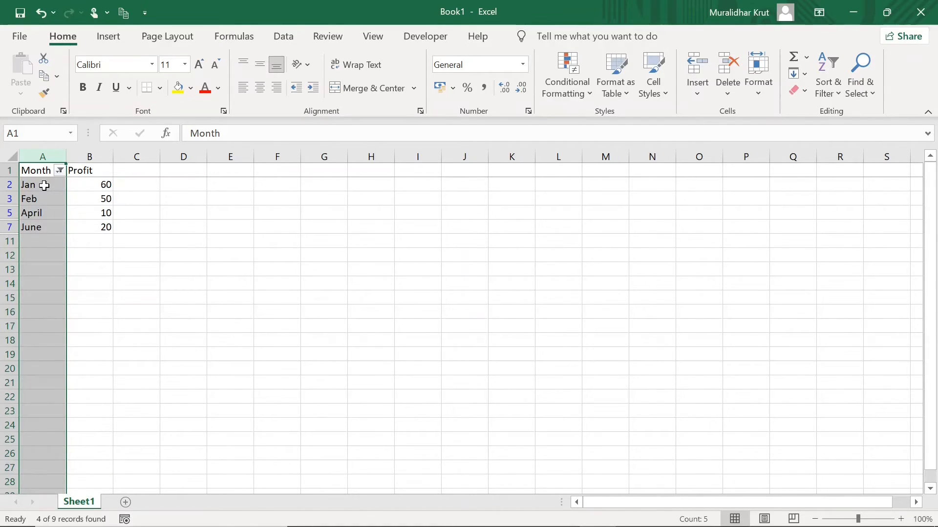
pyautogui.click(52, 243)
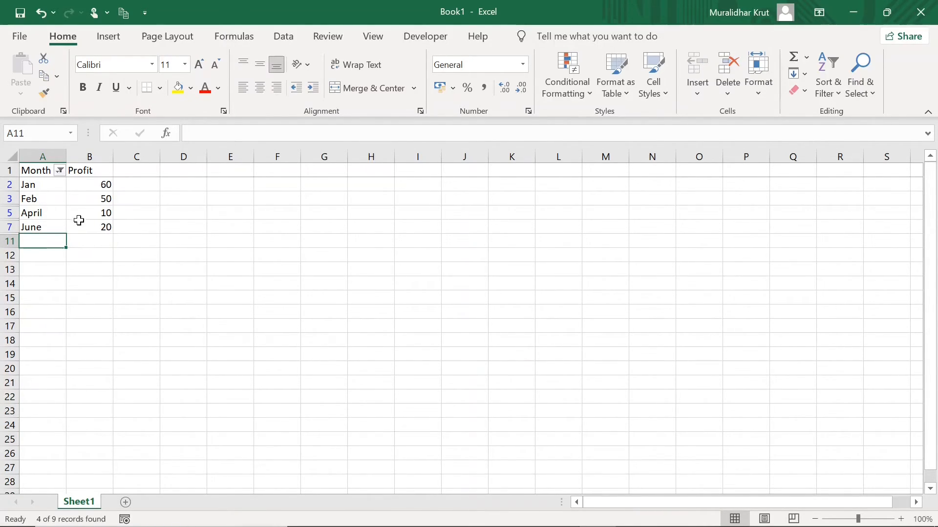
# - Review the Month filter options, and undo both the applied filtering and the filter added to that column
pyautogui.click(60, 170)
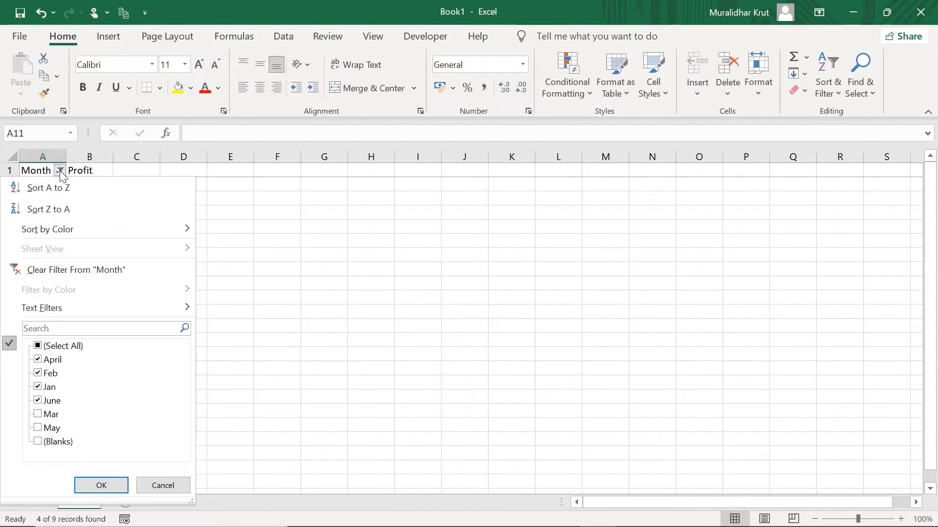
pyautogui.click(60, 172)
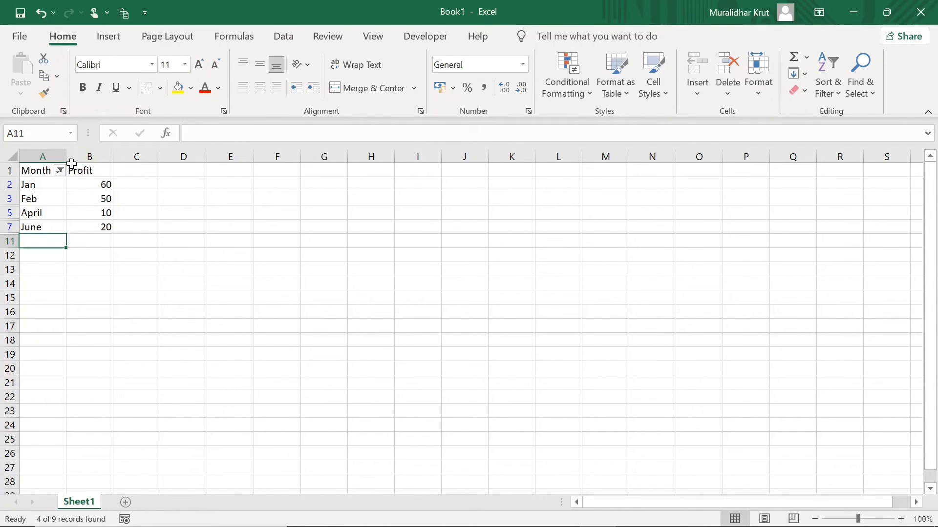
pyautogui.click(43, 13)
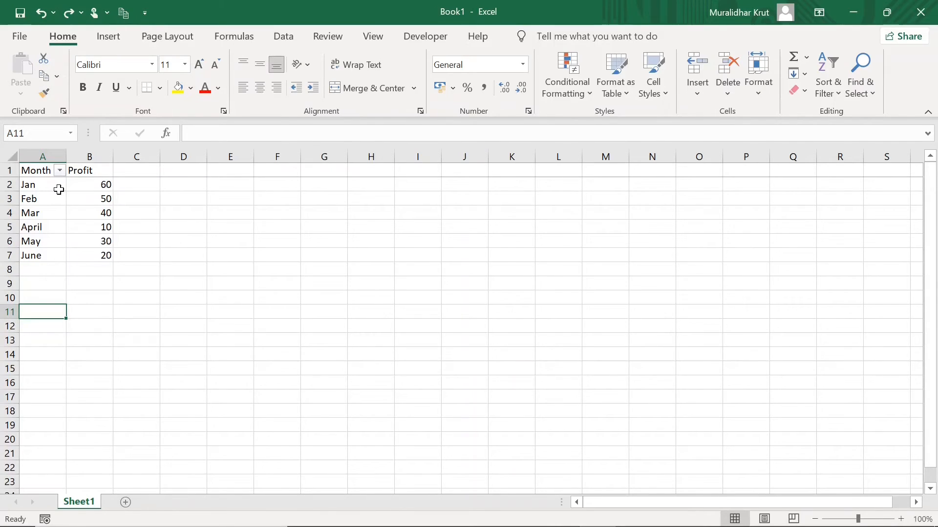
pyautogui.click(43, 14)
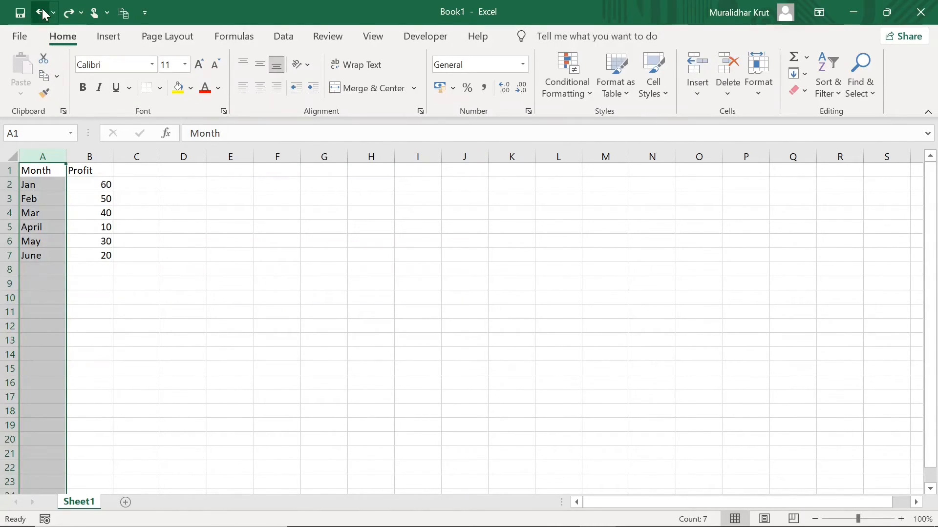
# - Add a filter to the Profit column only
pyautogui.click(99, 157)
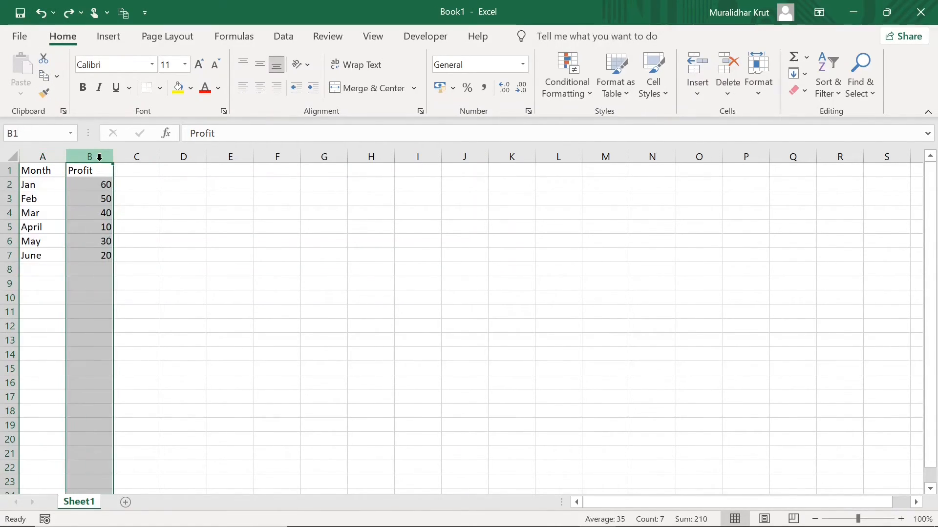
pyautogui.click(835, 96)
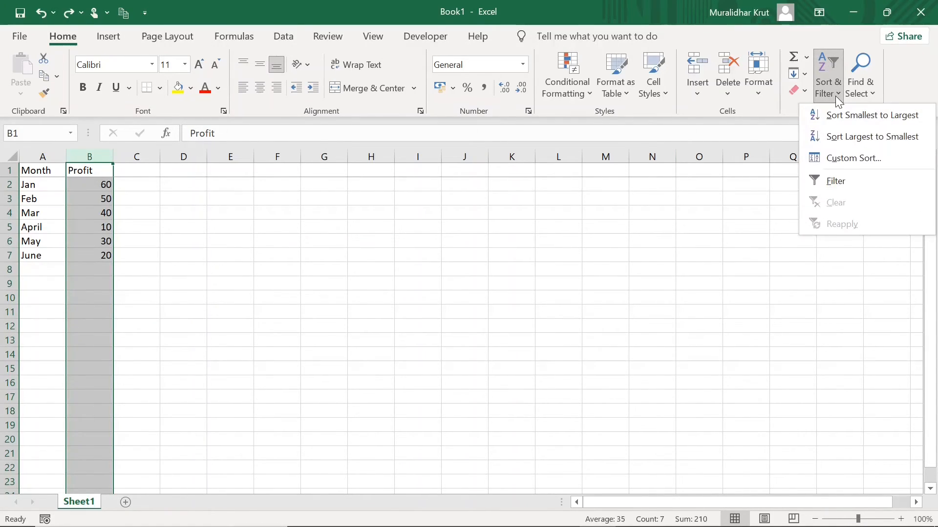
pyautogui.click(844, 182)
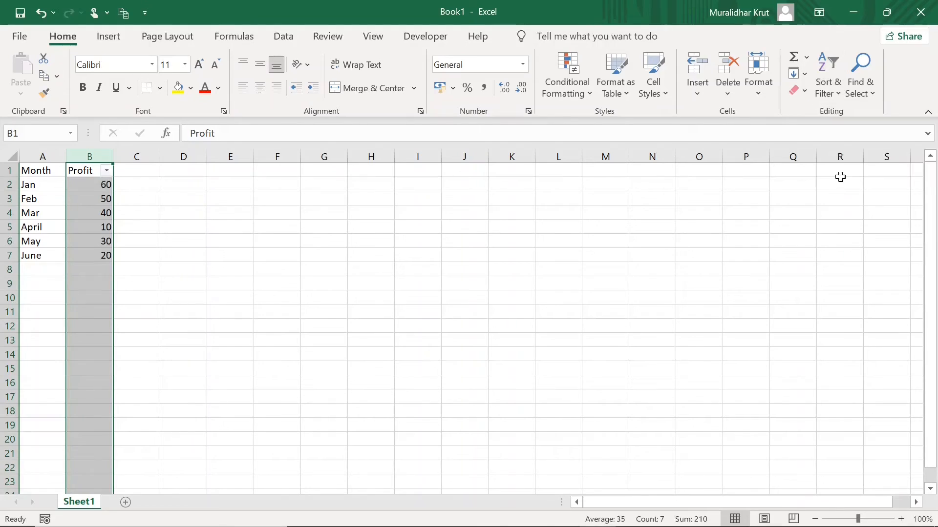
# - Filter the Profit column to show only the values 20 and 30
pyautogui.click(108, 171)
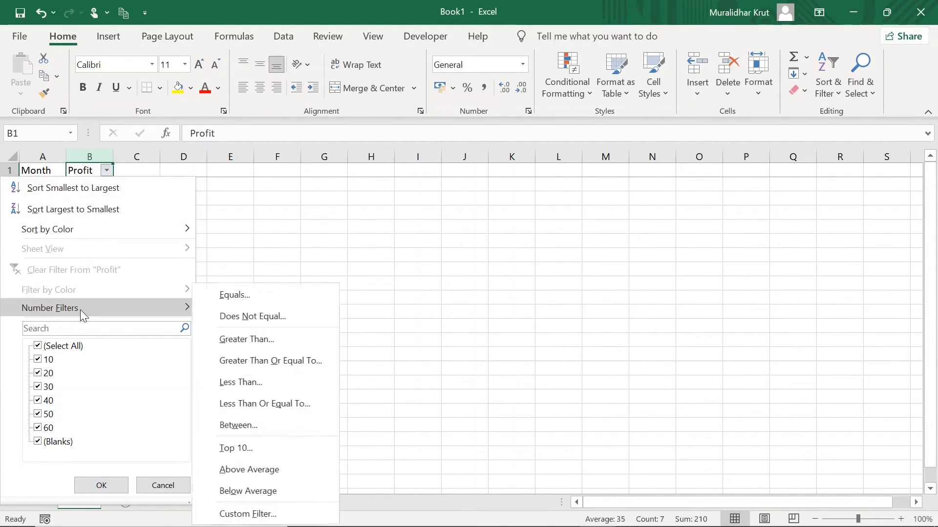
pyautogui.click(39, 349)
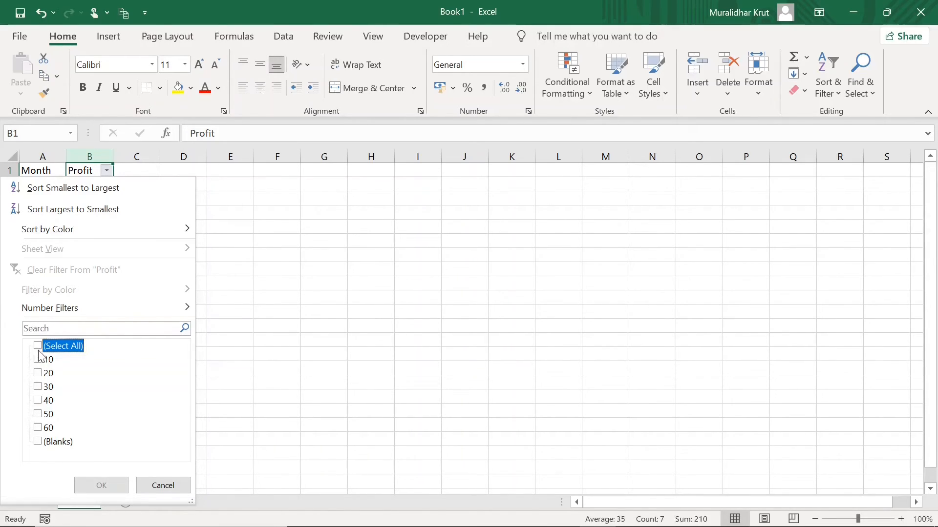
pyautogui.click(38, 374)
pyautogui.click(38, 388)
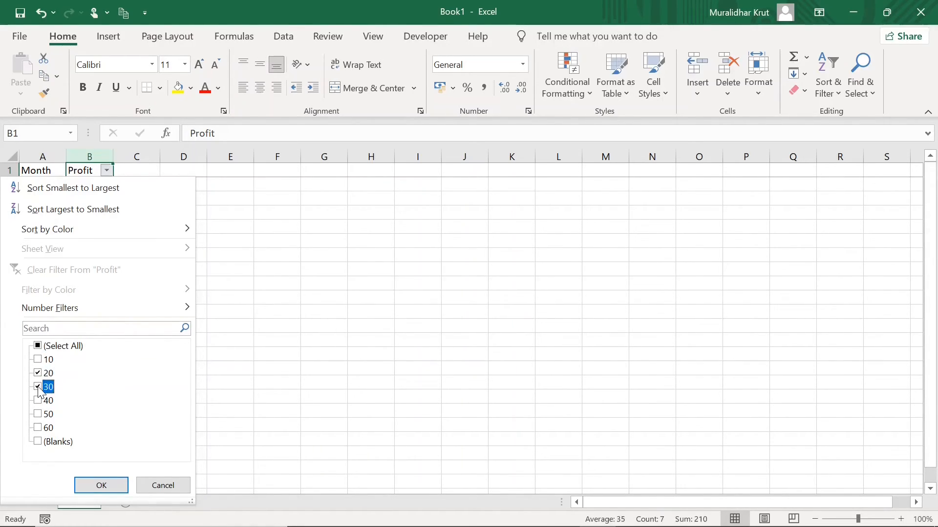
pyautogui.click(101, 486)
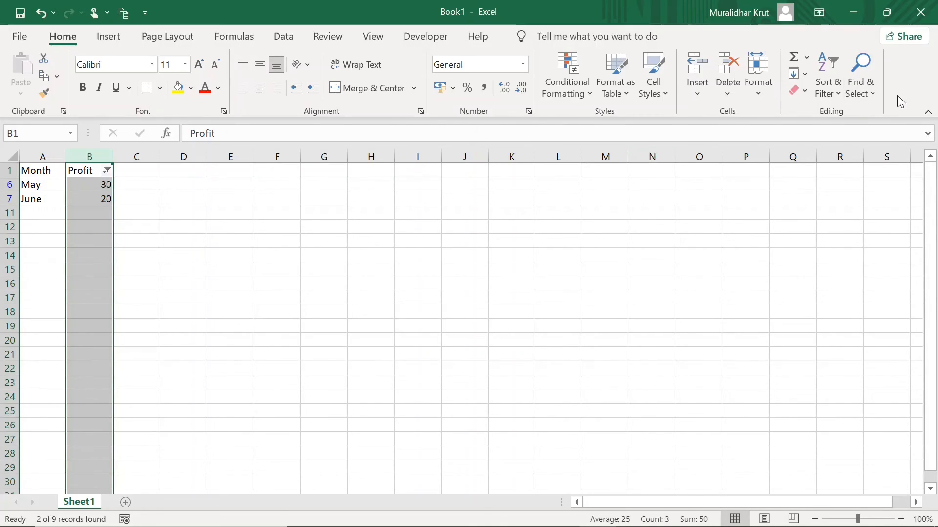
# - Review the Sort & Filter options and undo the value filtering on the Profit column
pyautogui.click(835, 90)
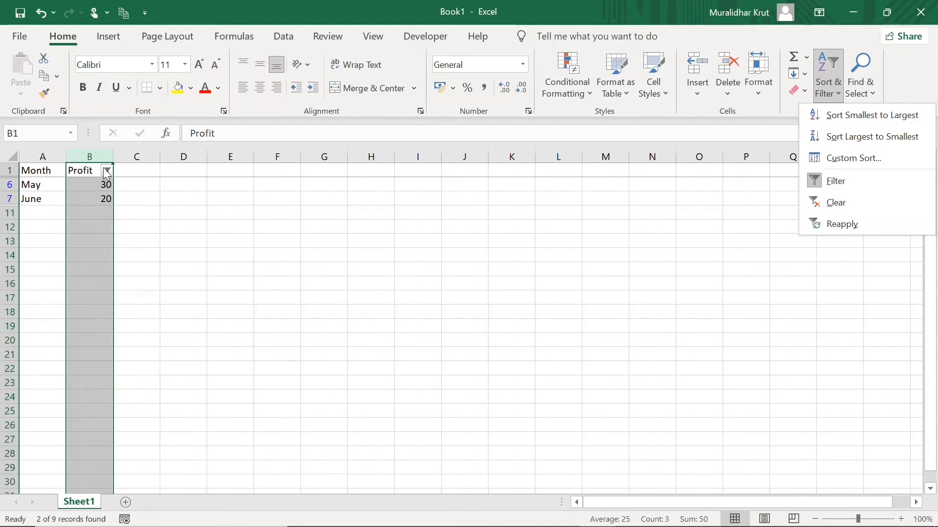
pyautogui.moveTo(104, 170)
pyautogui.click(237, 221)
pyautogui.click(237, 224)
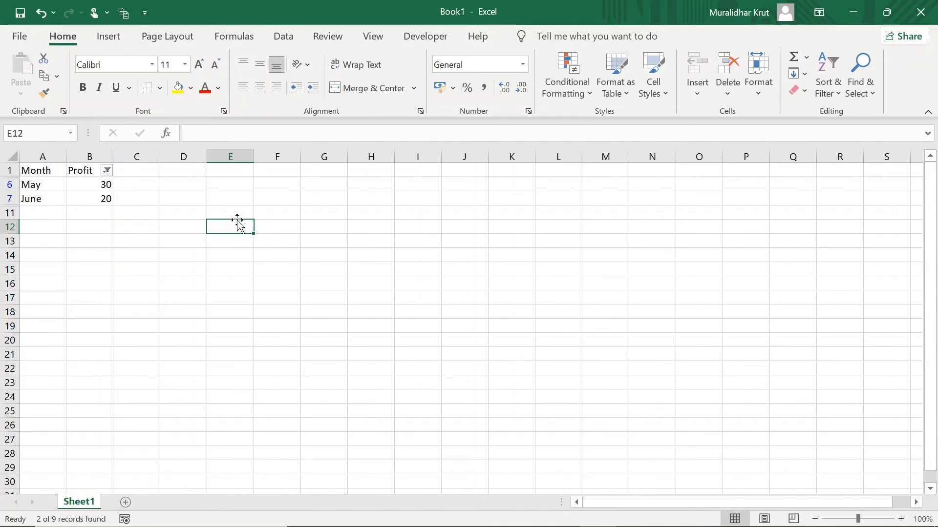
pyautogui.hotkey('ctrl', 'z')
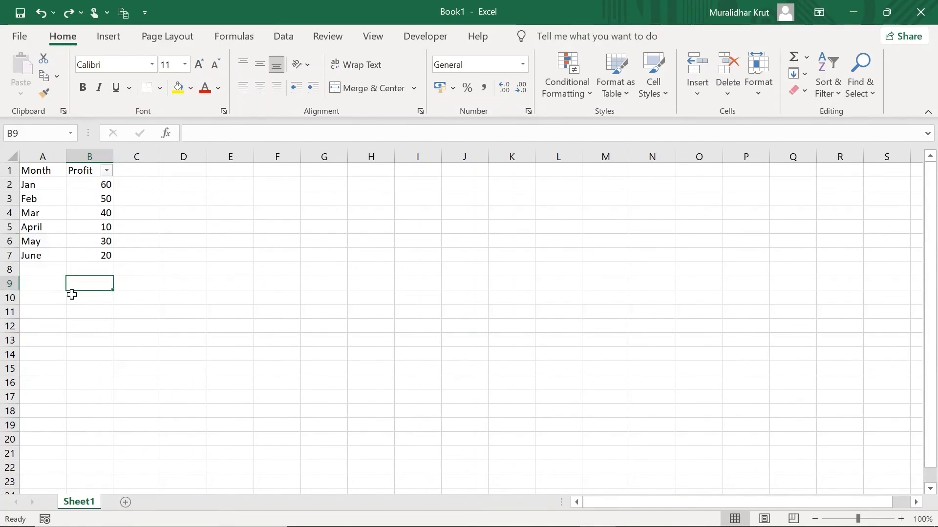
# - Insert a blank row above the Mar row
pyautogui.click(10, 213)
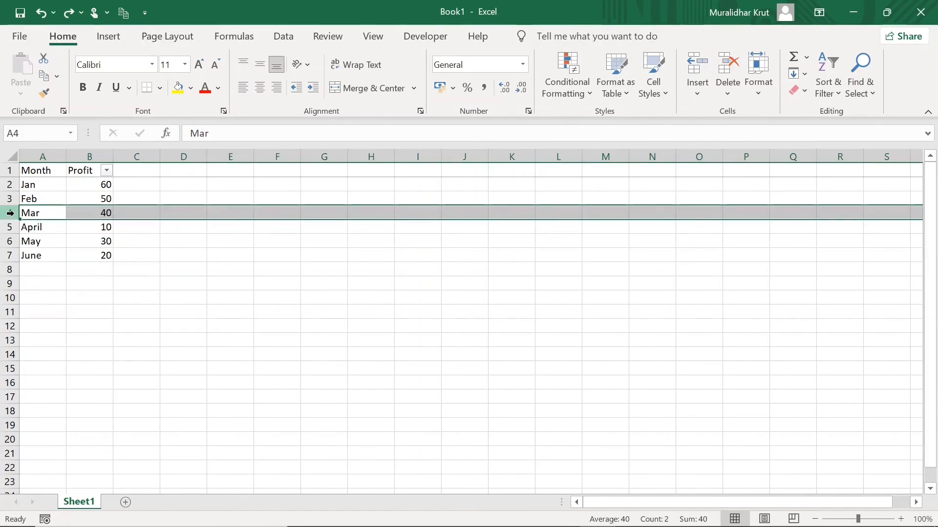
pyautogui.rightClick(9, 213)
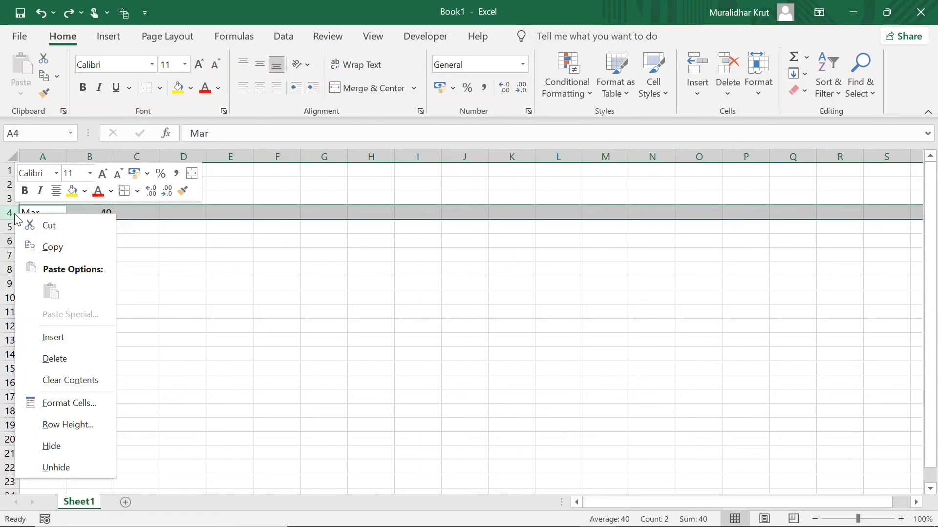
pyautogui.click(65, 337)
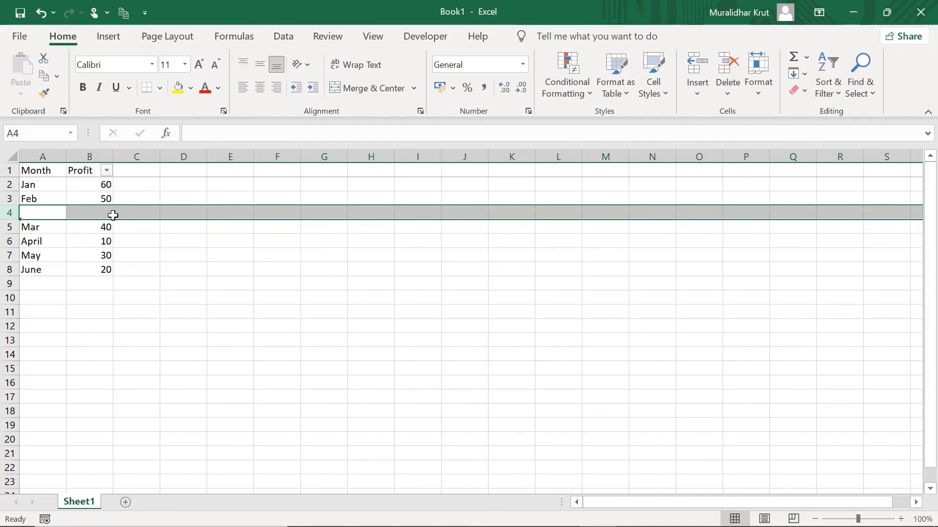
# - Insert a blank column between the Month and Profit columns
pyautogui.click(89, 156)
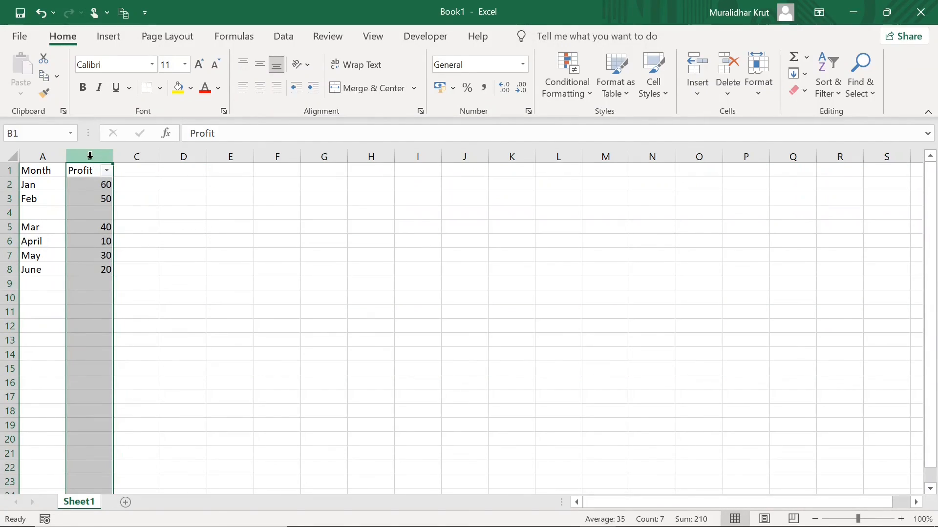
pyautogui.rightClick(90, 159)
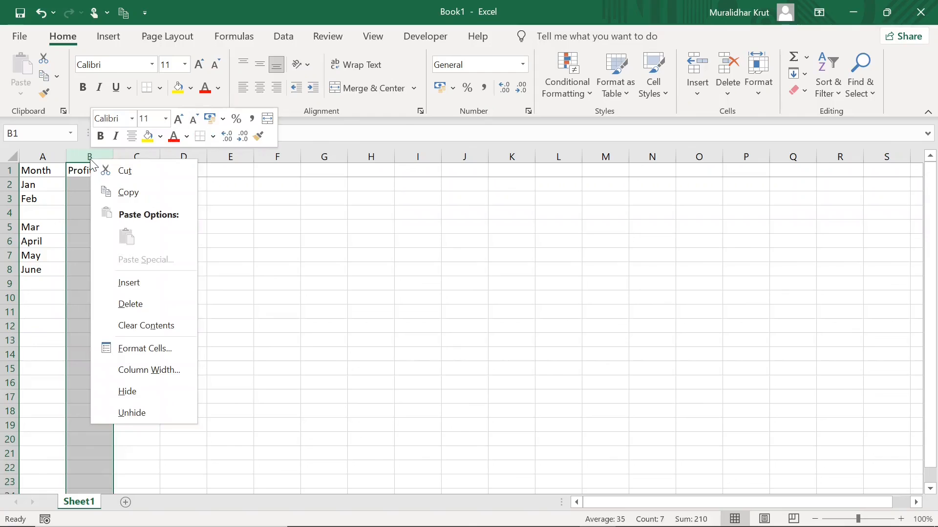
pyautogui.click(126, 282)
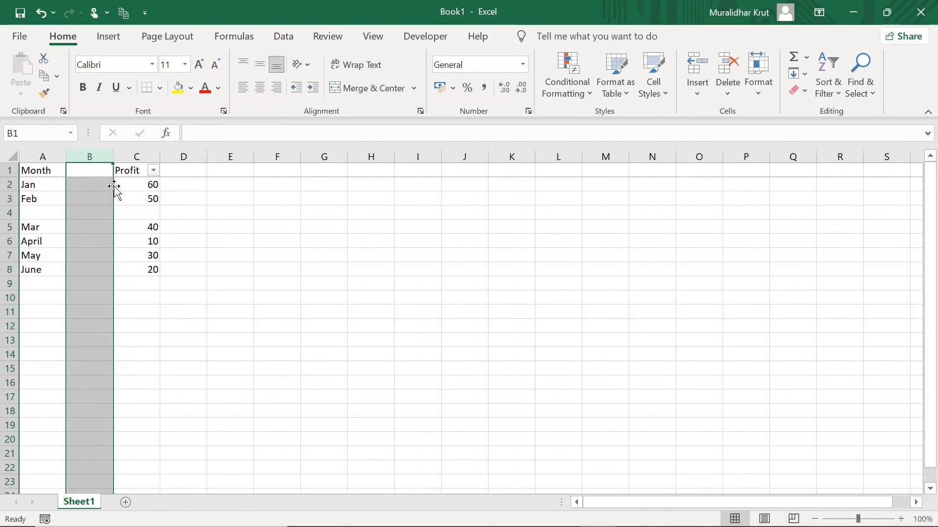